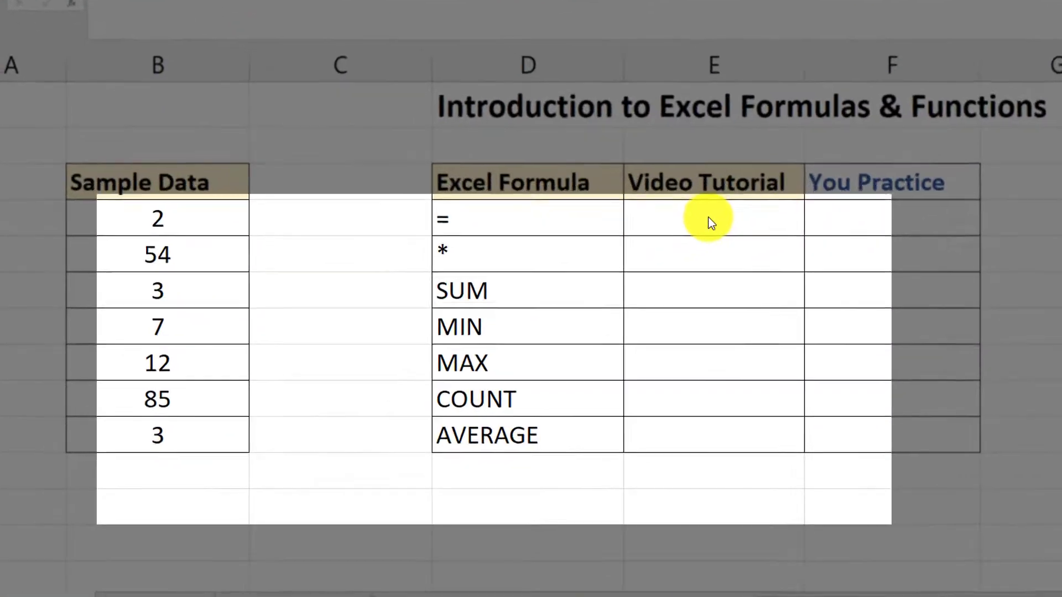
# Step: Highlight the Video Tutorial and Sample Data cells, then play the SUM help example video
pyautogui.moveTo(719, 222); pyautogui.dragTo(725, 436)
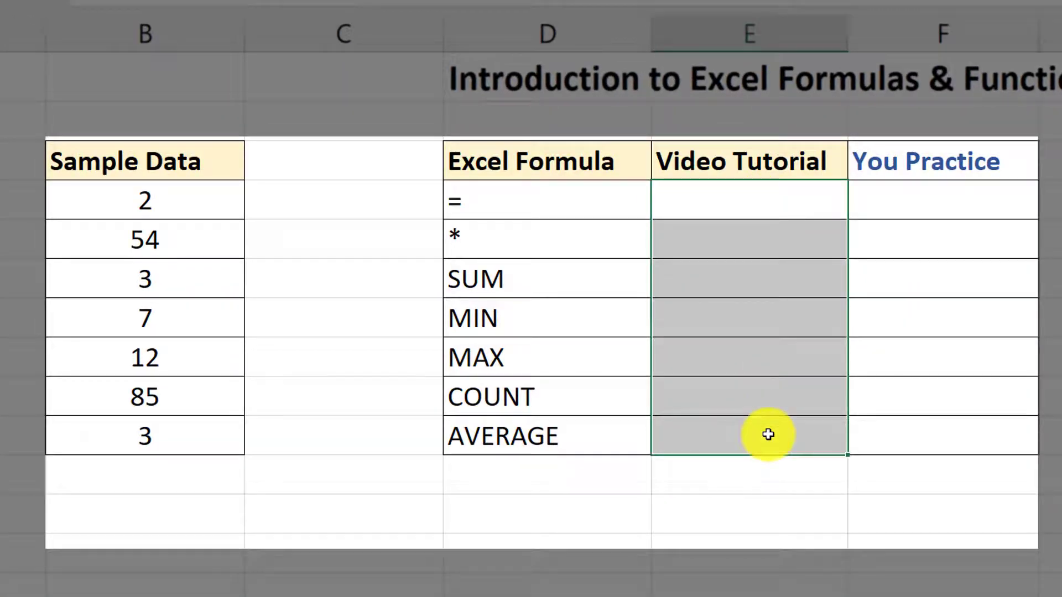
pyautogui.moveTo(188, 164); pyautogui.dragTo(188, 438)
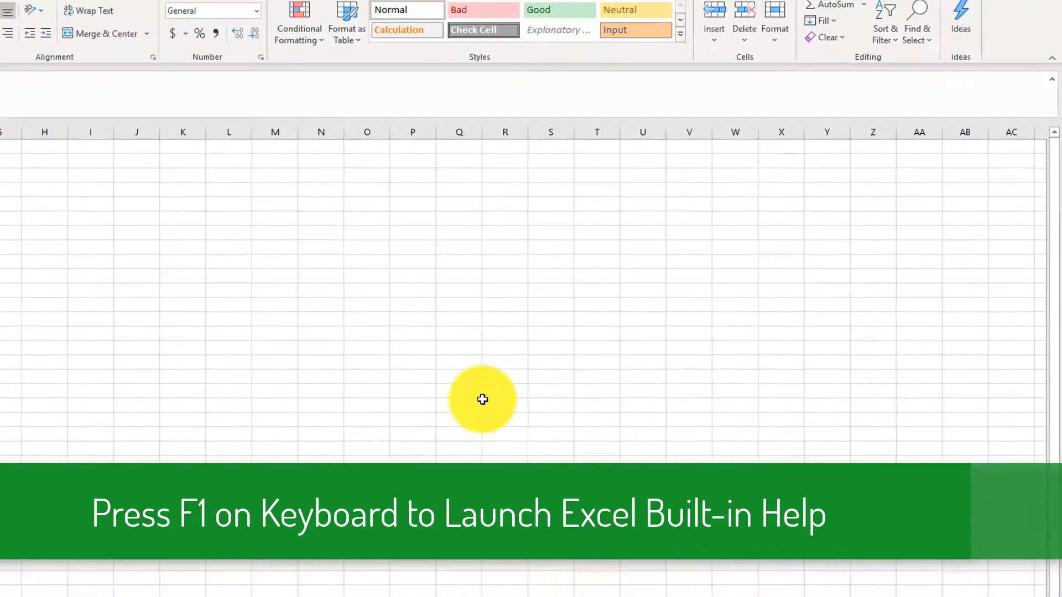
pyautogui.press('F1')
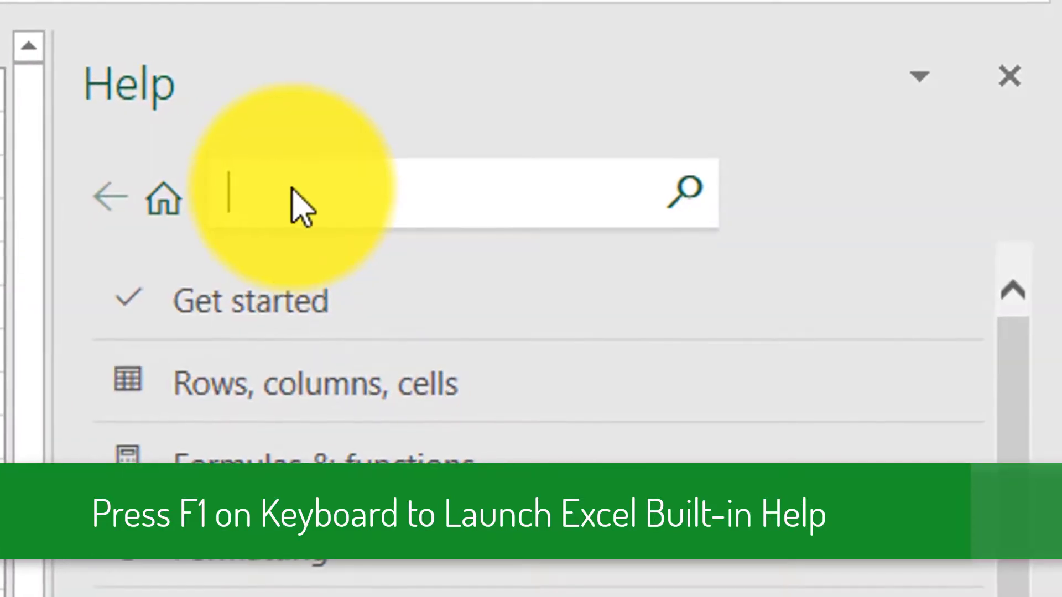
pyautogui.write('su')
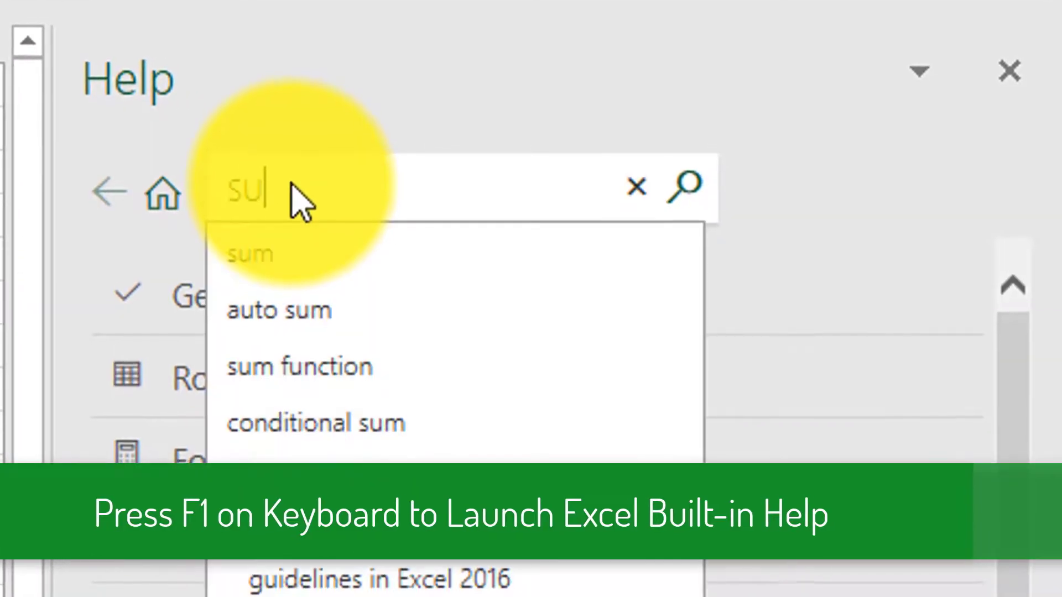
pyautogui.write('M')
pyautogui.press('Return')
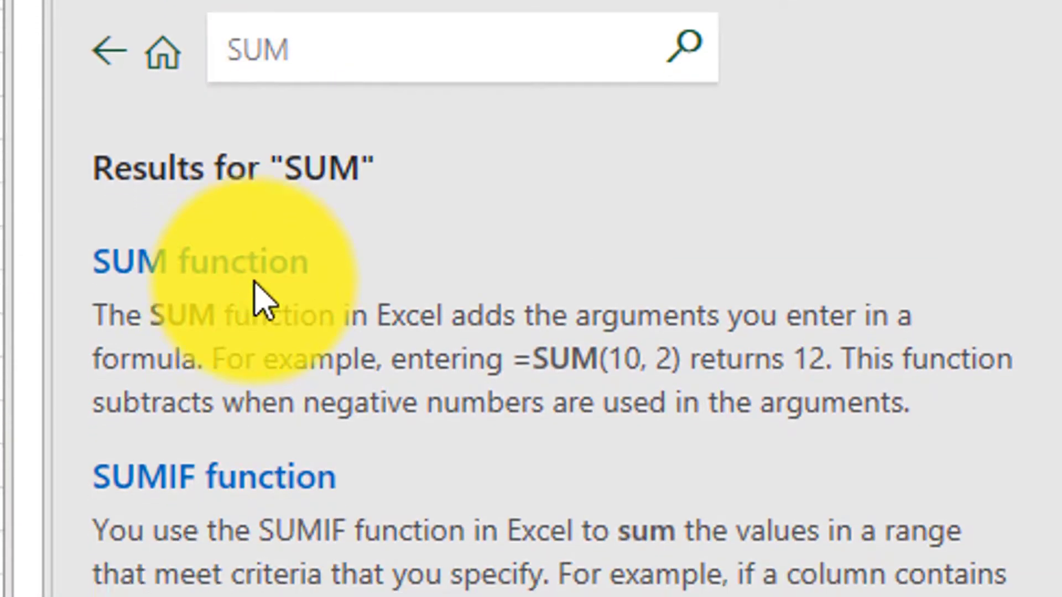
pyautogui.click(251, 274)
pyautogui.scroll(-5, 268, 154)
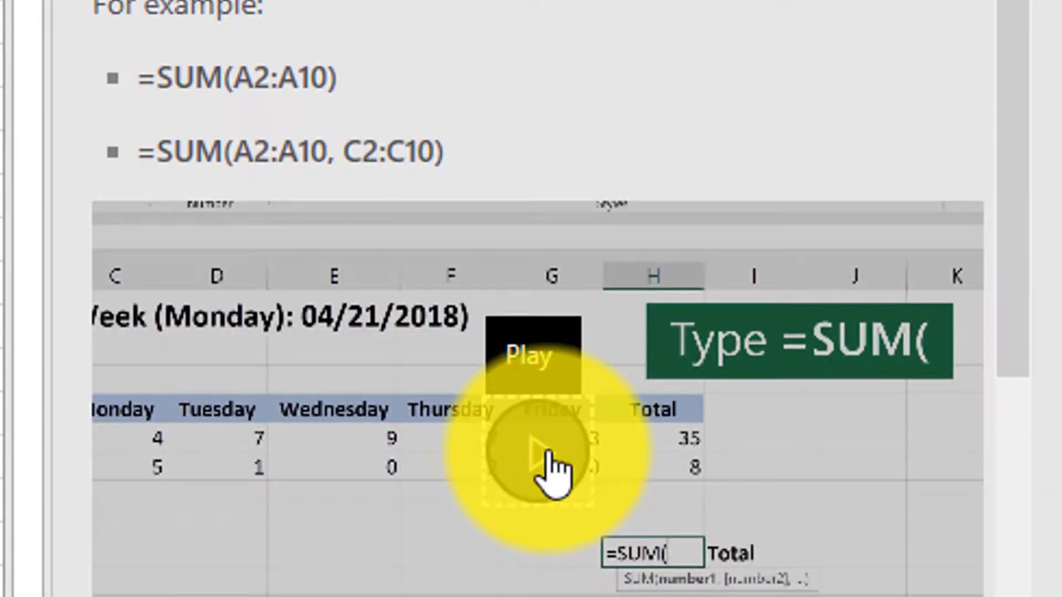
pyautogui.click(541, 523)
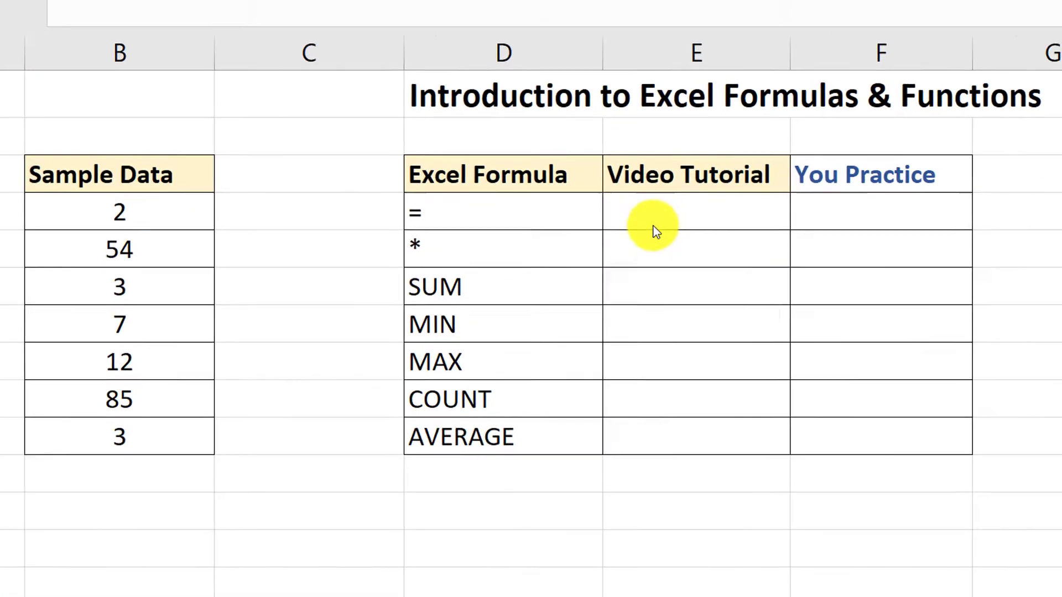
# Step: Enter =B4+B5 in E4 so it shows 56
pyautogui.click(729, 224)
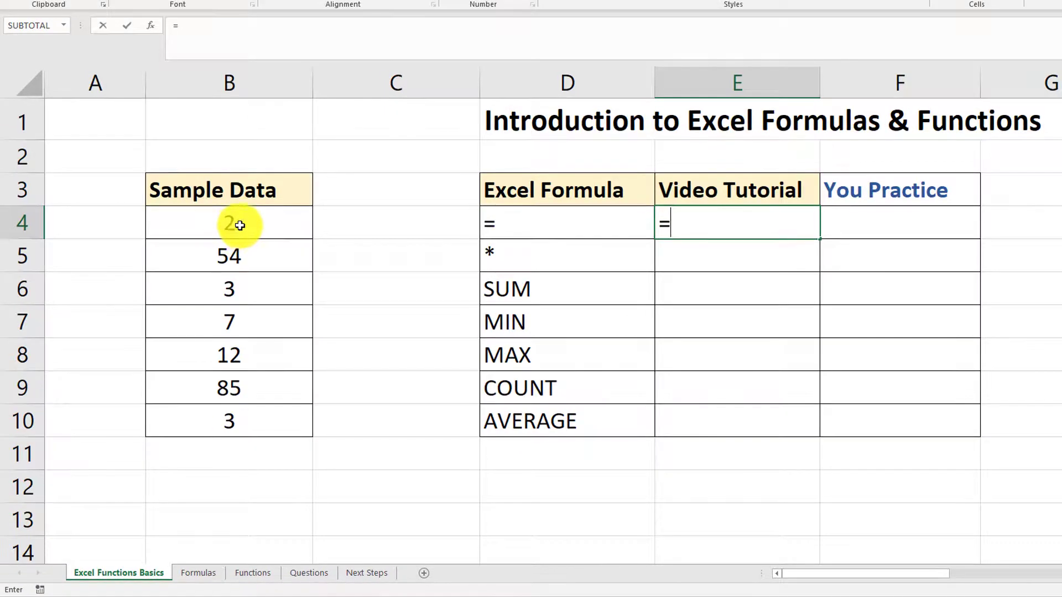
pyautogui.click(235, 225)
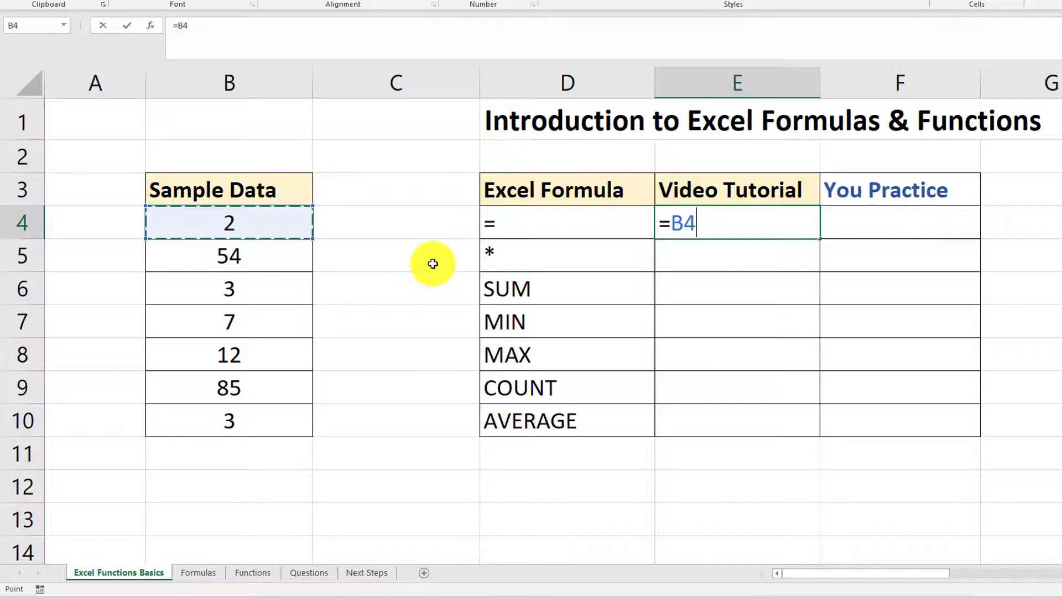
pyautogui.click(249, 252)
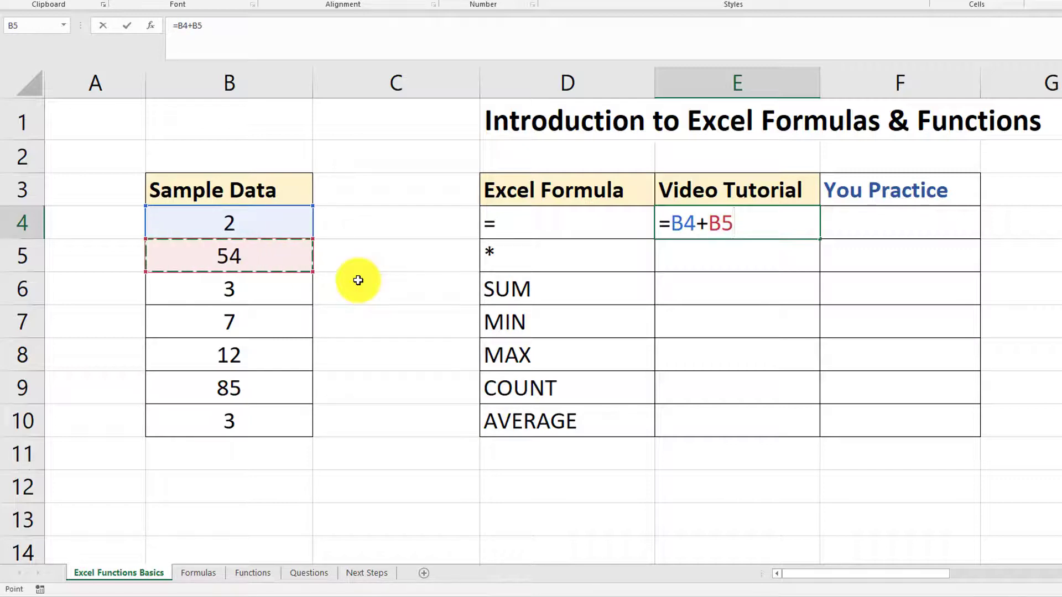
pyautogui.press('Return')
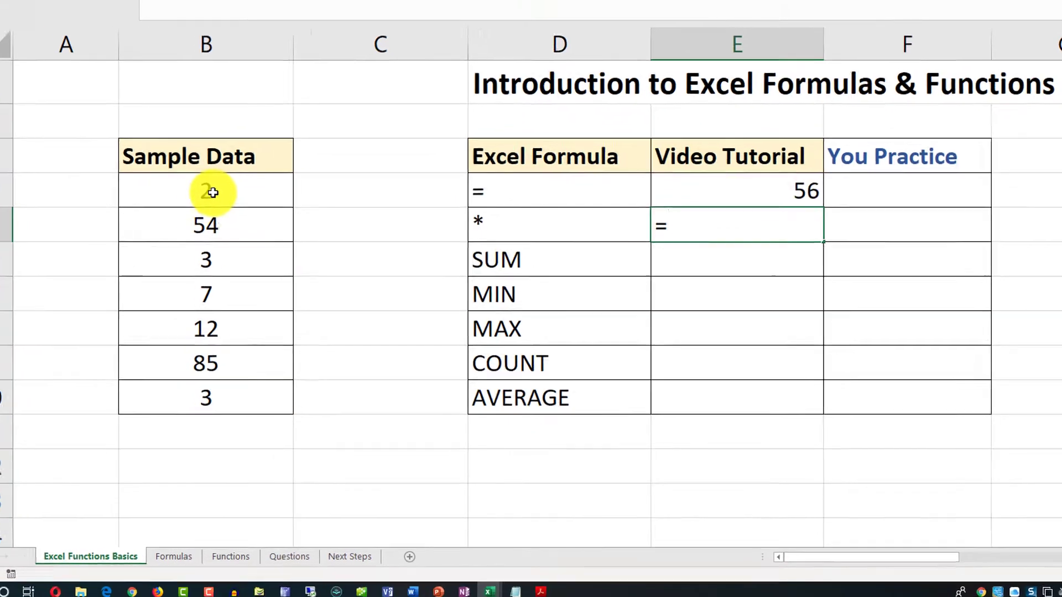
# Step: Enter =B4*B6 in E5, multiplying 2 by 3 to give 6
pyautogui.click(114, 164)
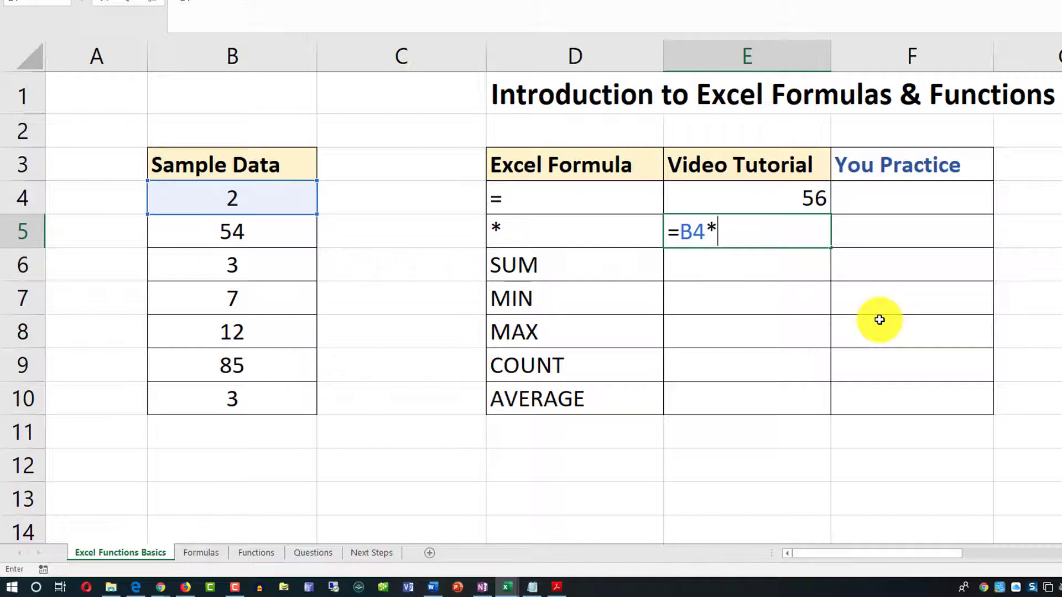
pyautogui.click(244, 269)
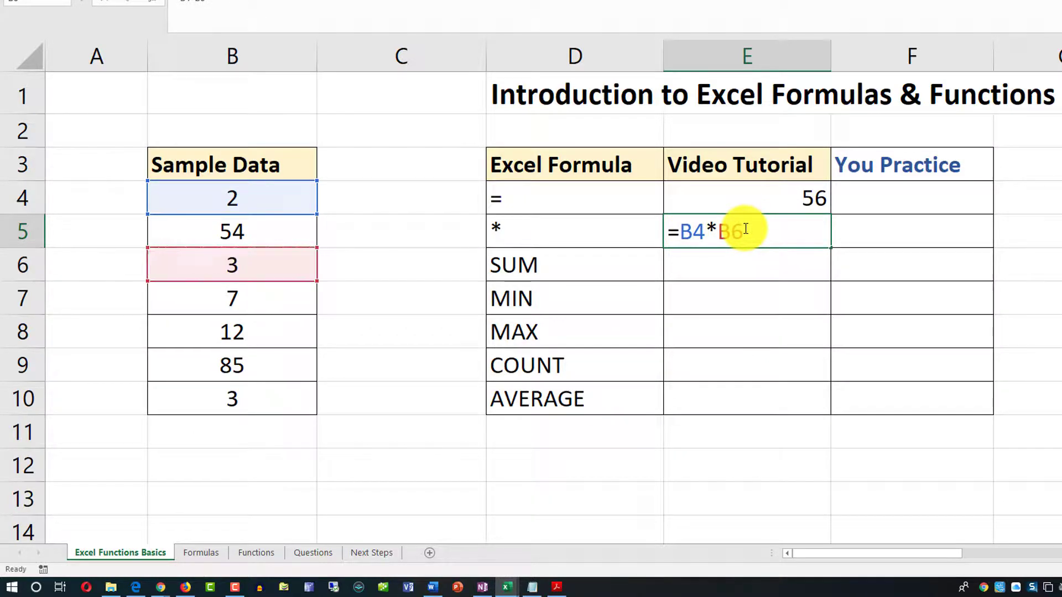
pyautogui.press('Return')
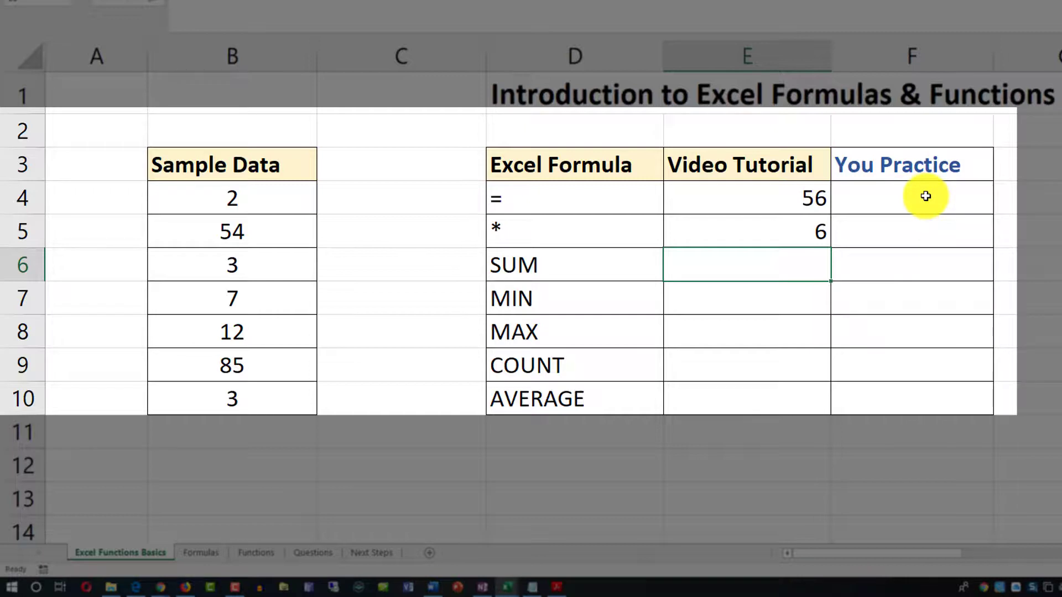
pyautogui.moveTo(924, 195); pyautogui.dragTo(926, 236)
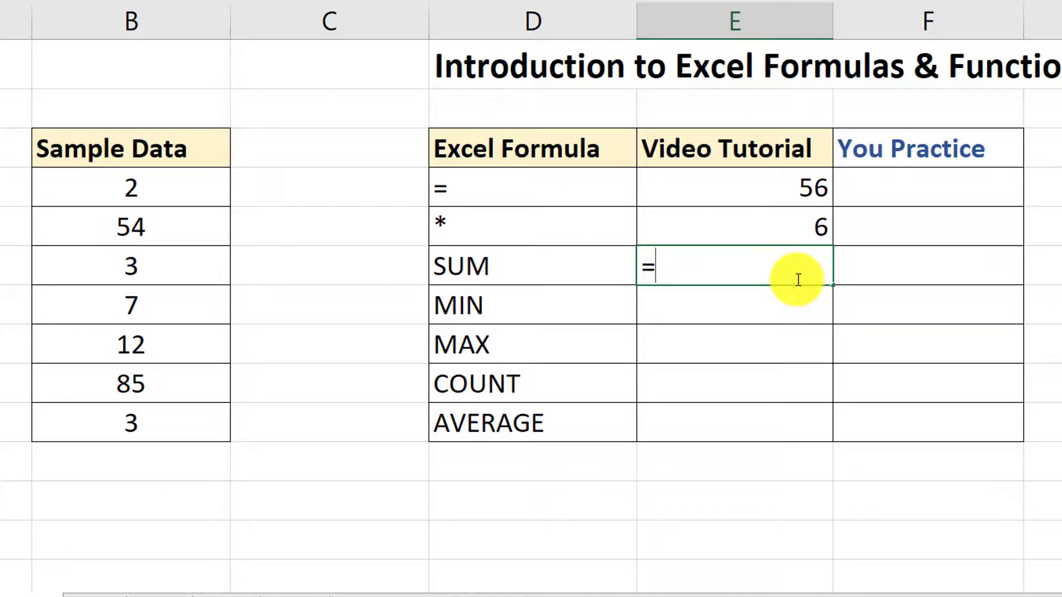
# Step: Enter =SUM(B4+B6) in E6, showing 5, and reselect the cell
pyautogui.write('SUM')
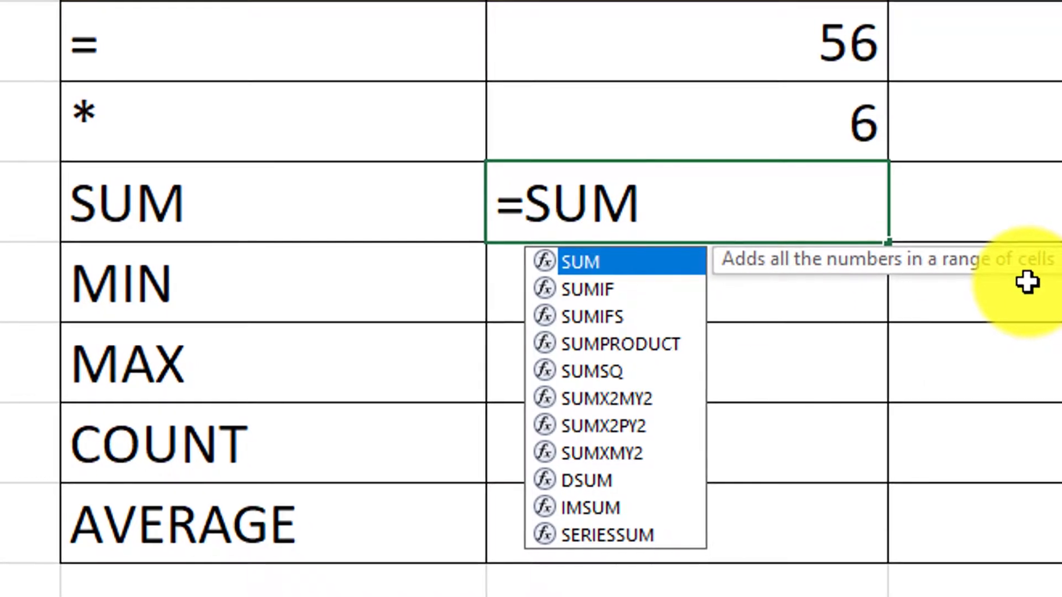
pyautogui.write('(')
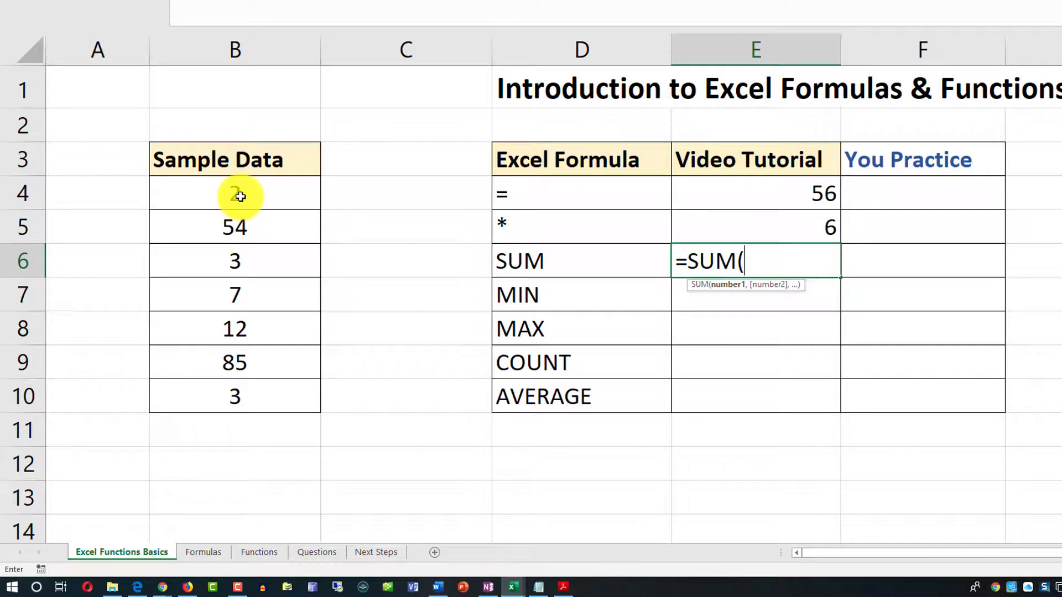
pyautogui.click(240, 197)
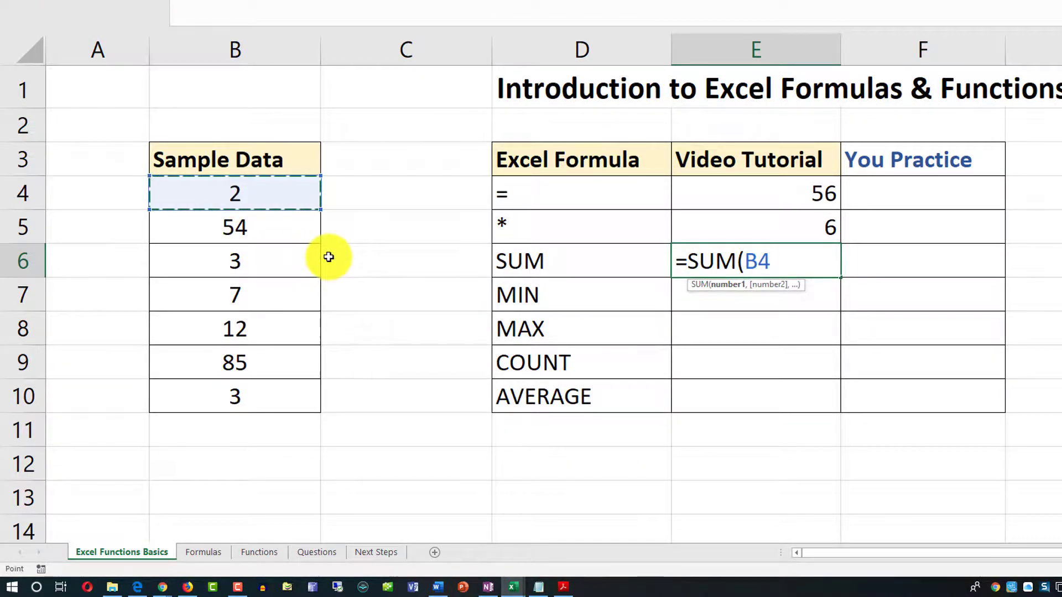
pyautogui.write('+')
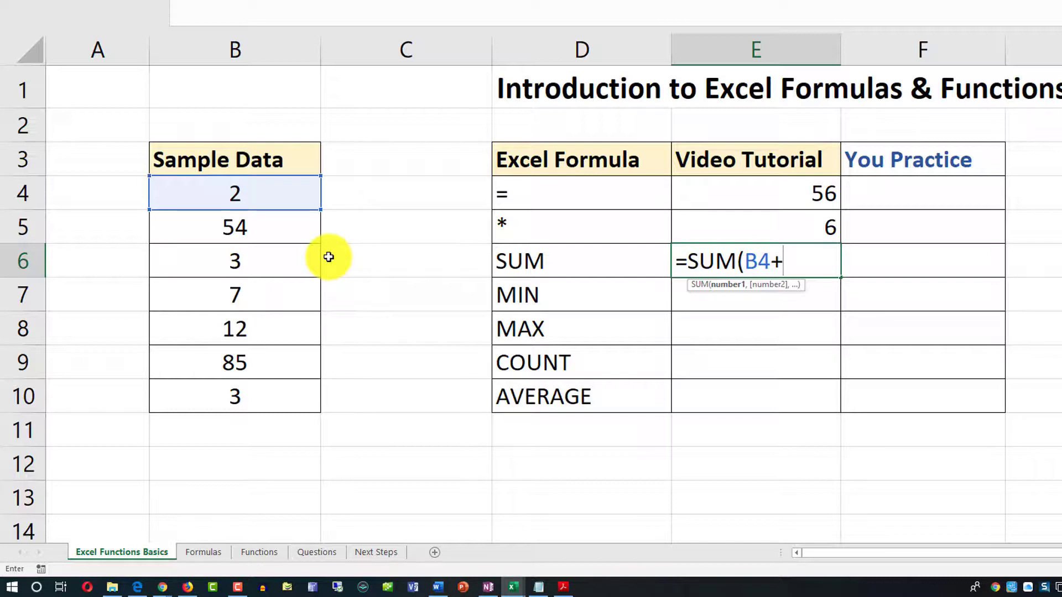
pyautogui.click(244, 263)
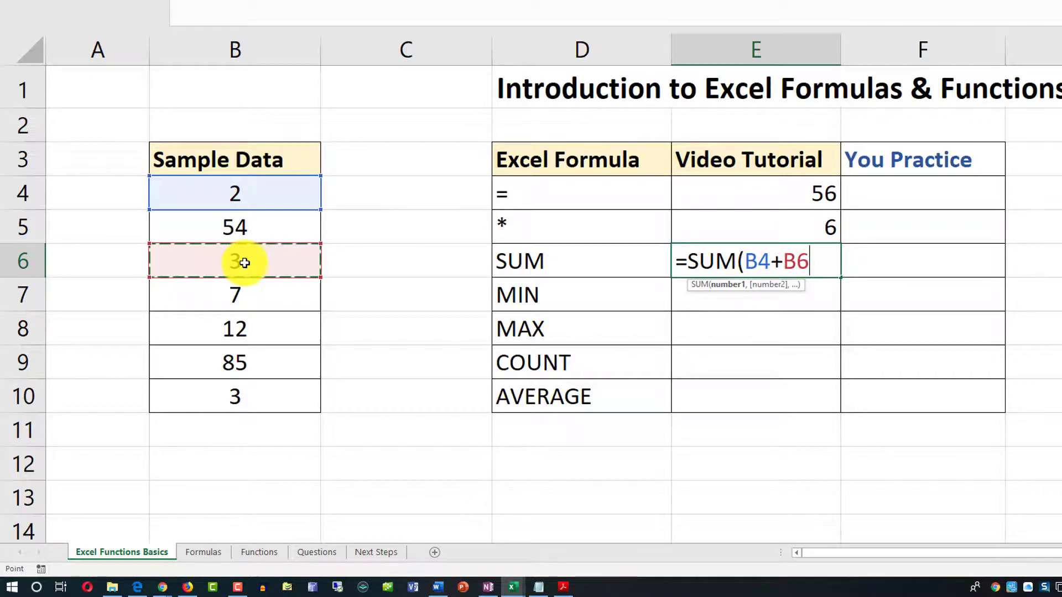
pyautogui.write(')')
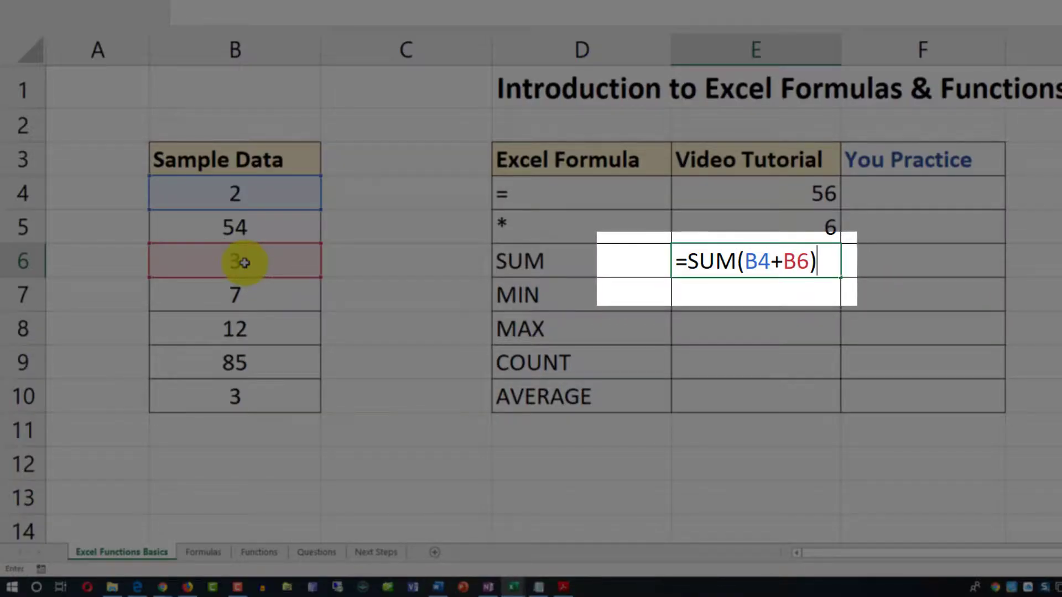
pyautogui.press('Return')
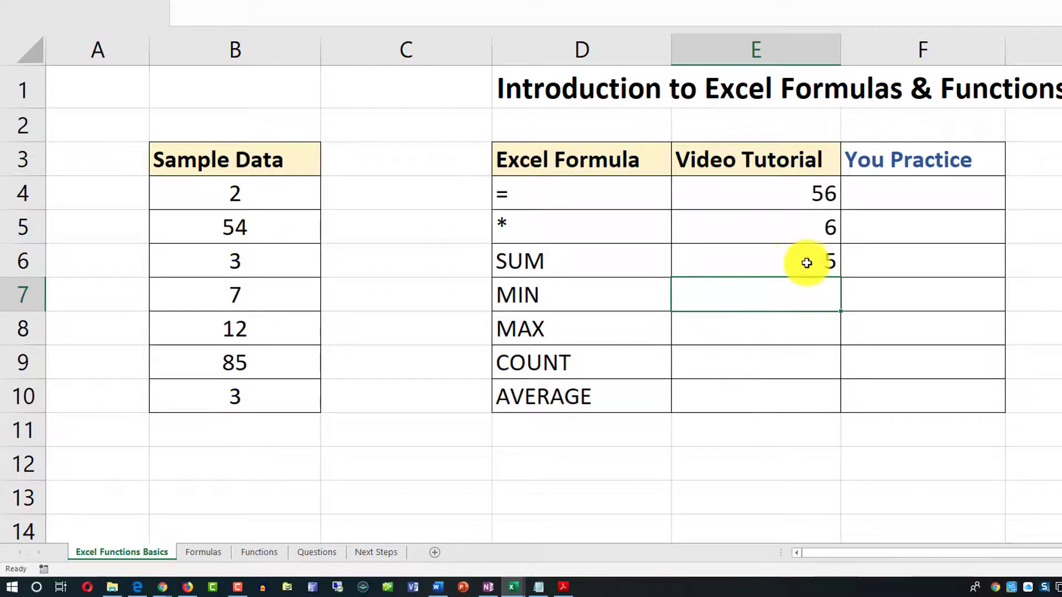
pyautogui.click(812, 261)
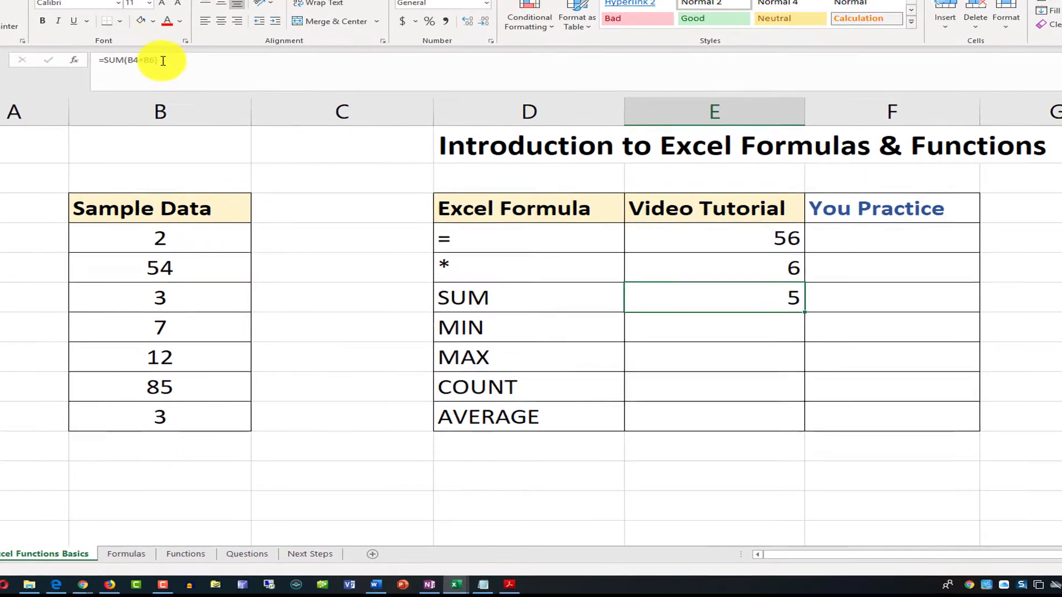
# Step: Replace E6's formula with =SUM(B4,B6,B8), giving 17
pyautogui.click(160, 60)
pyautogui.press('BackSpace')
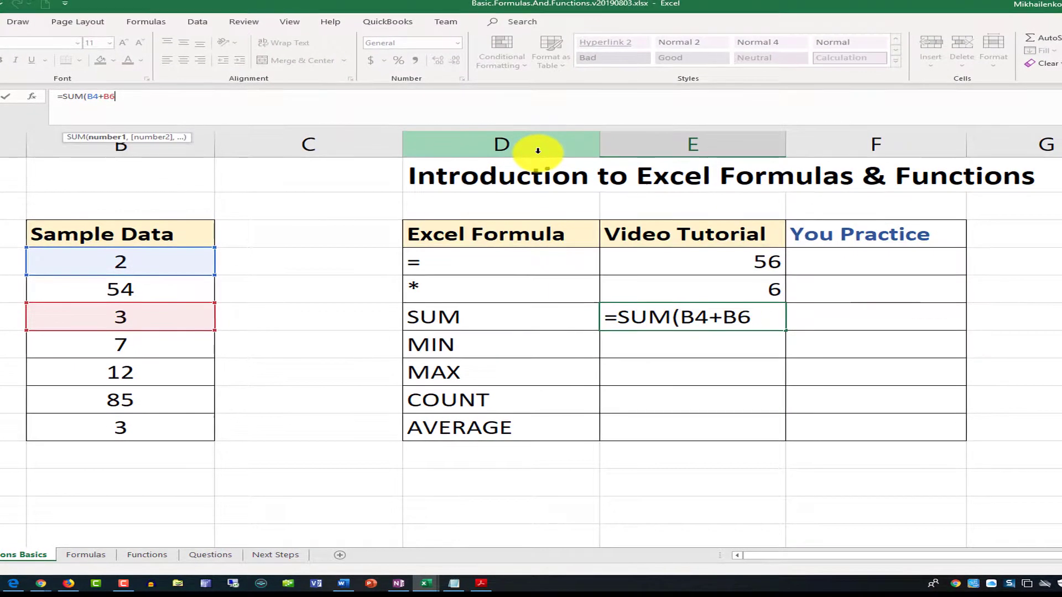
pyautogui.press('BackSpace')
pyautogui.press('BackSpace')
pyautogui.press('BackSpace')
pyautogui.press('BackSpace')
pyautogui.press('BackSpace')
pyautogui.press('BackSpace')
pyautogui.press('BackSpace')
pyautogui.press('BackSpace')
pyautogui.press('BackSpace')
pyautogui.press('BackSpace')
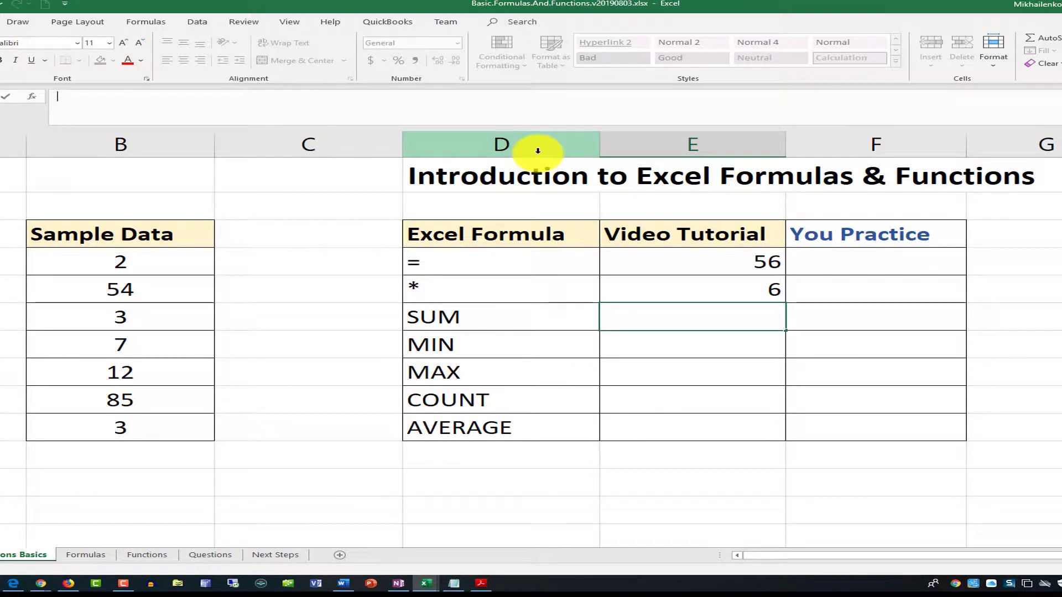
pyautogui.write('=SUM(')
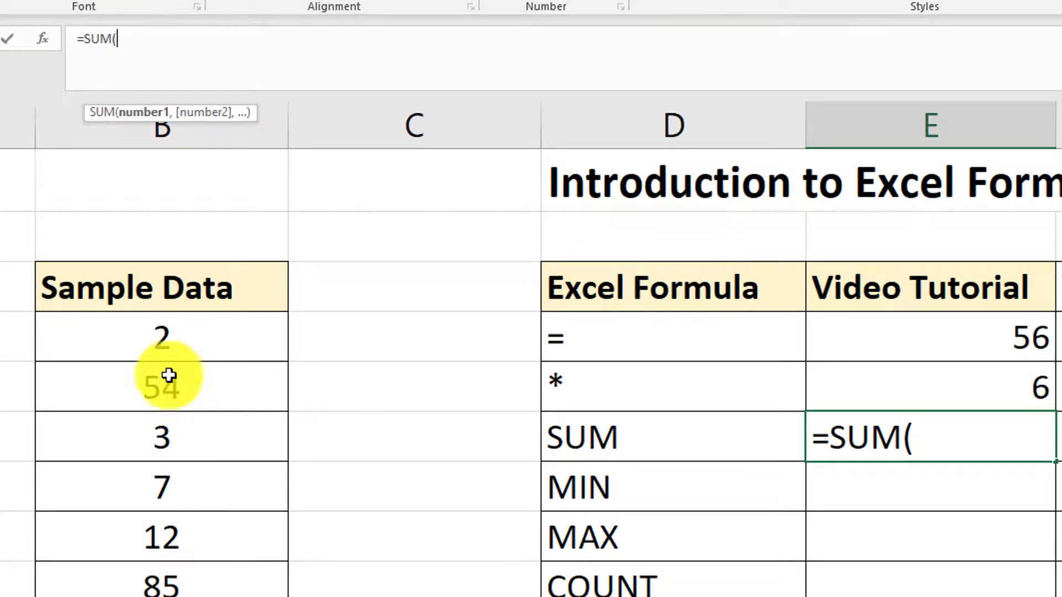
pyautogui.click(177, 337)
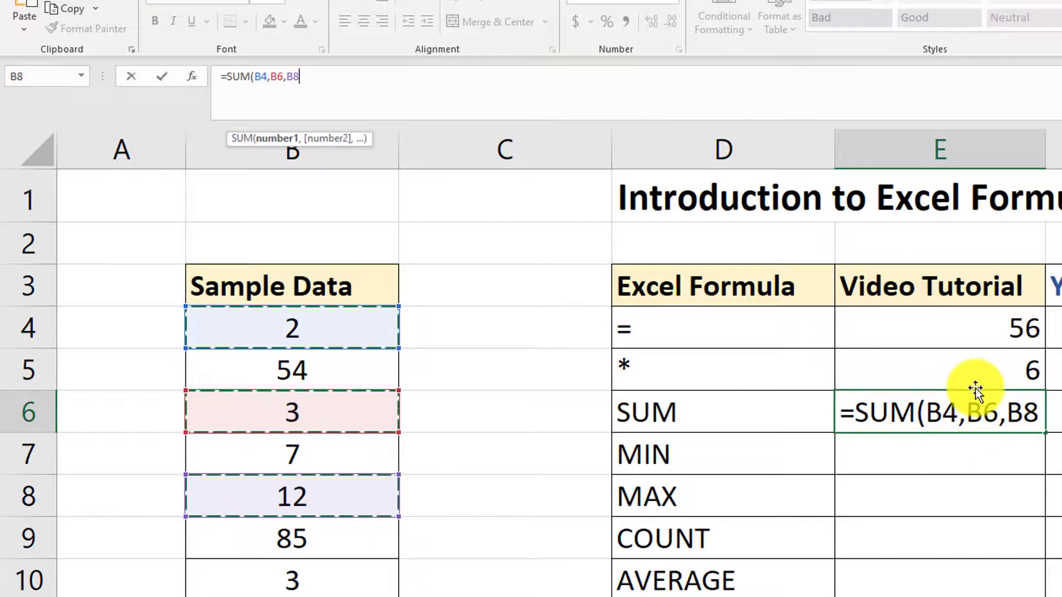
pyautogui.write(')')
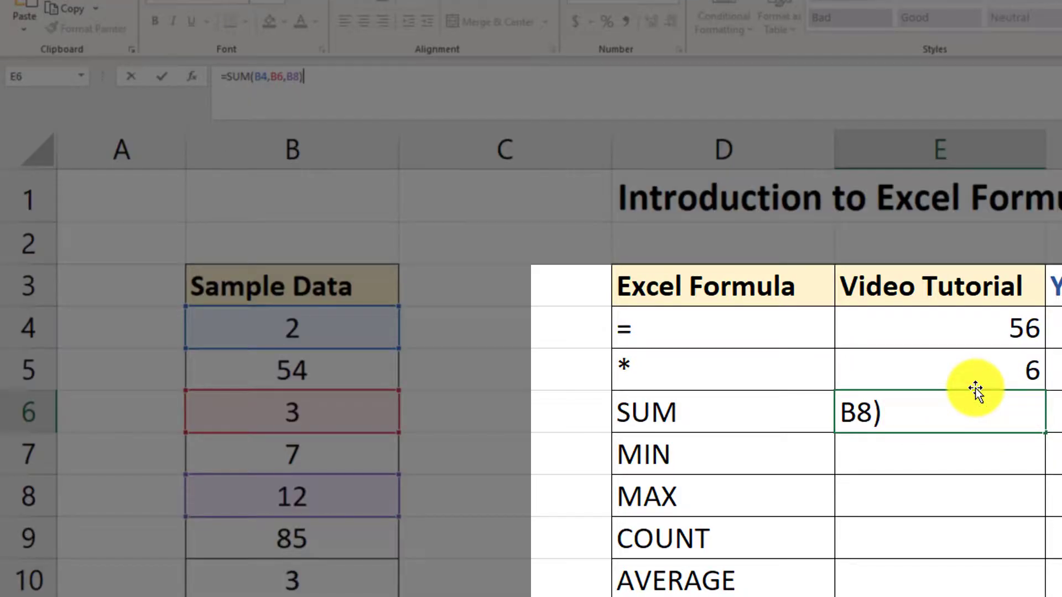
pyautogui.press('Return')
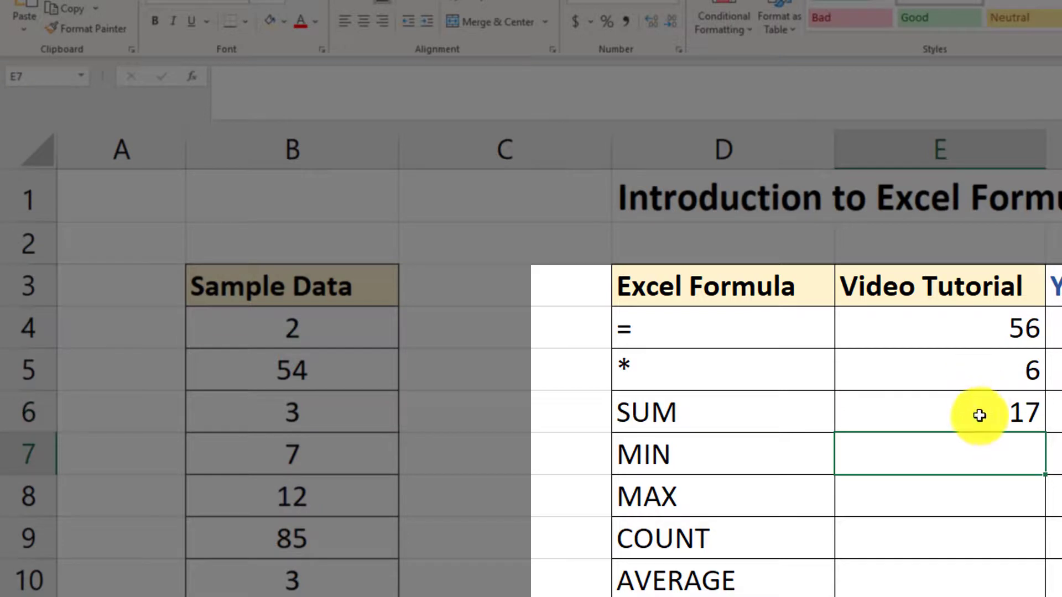
pyautogui.click(1004, 414)
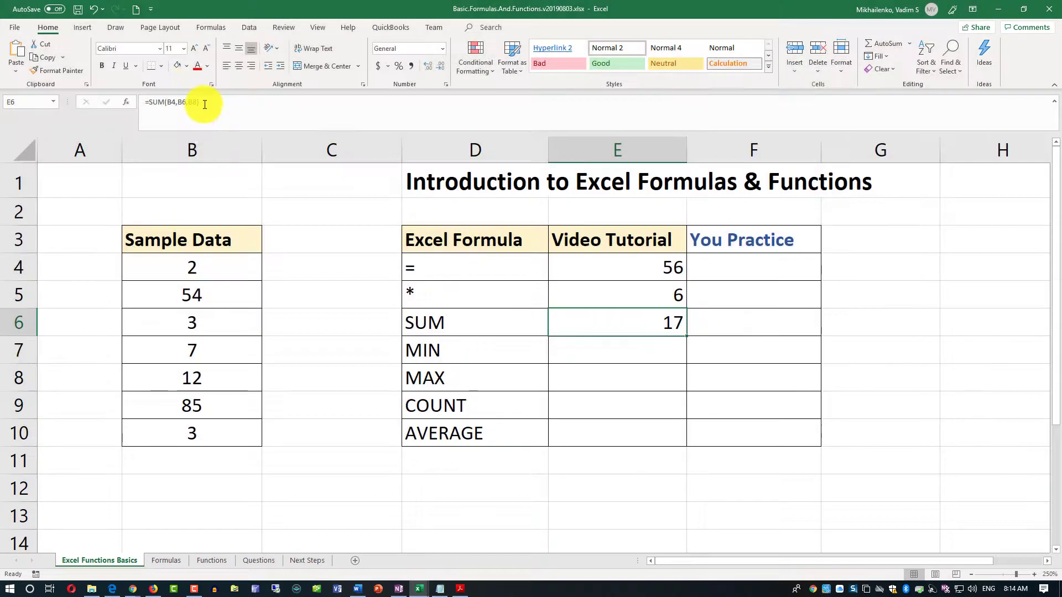
# Step: Replace E6's formula with =SUM(B4:B10) over the dragged range, totalling 166
pyautogui.click(141, 104)
pyautogui.tripleClick(138, 104)
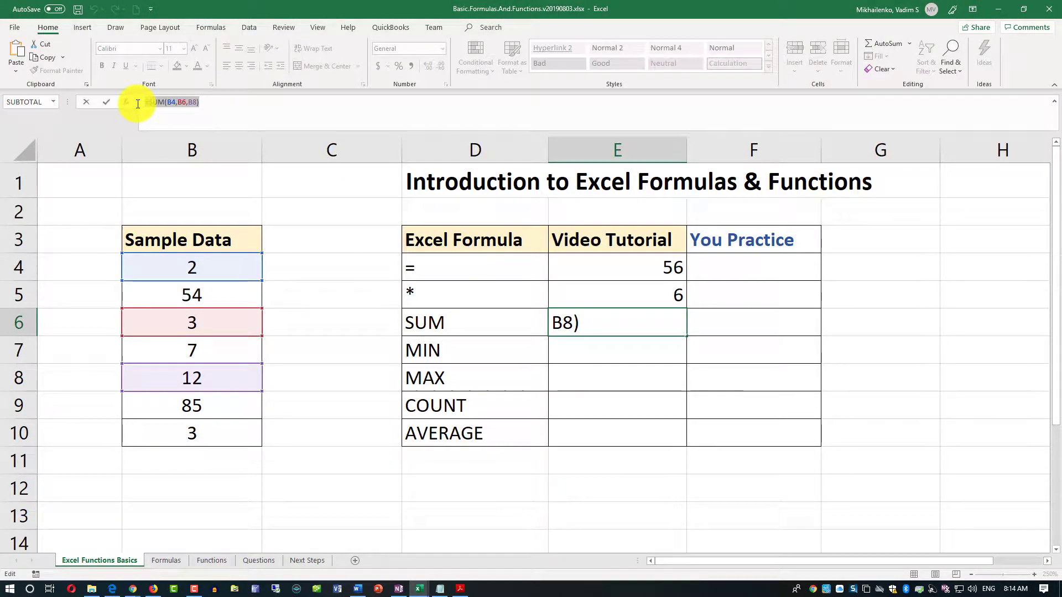
pyautogui.press('Delete')
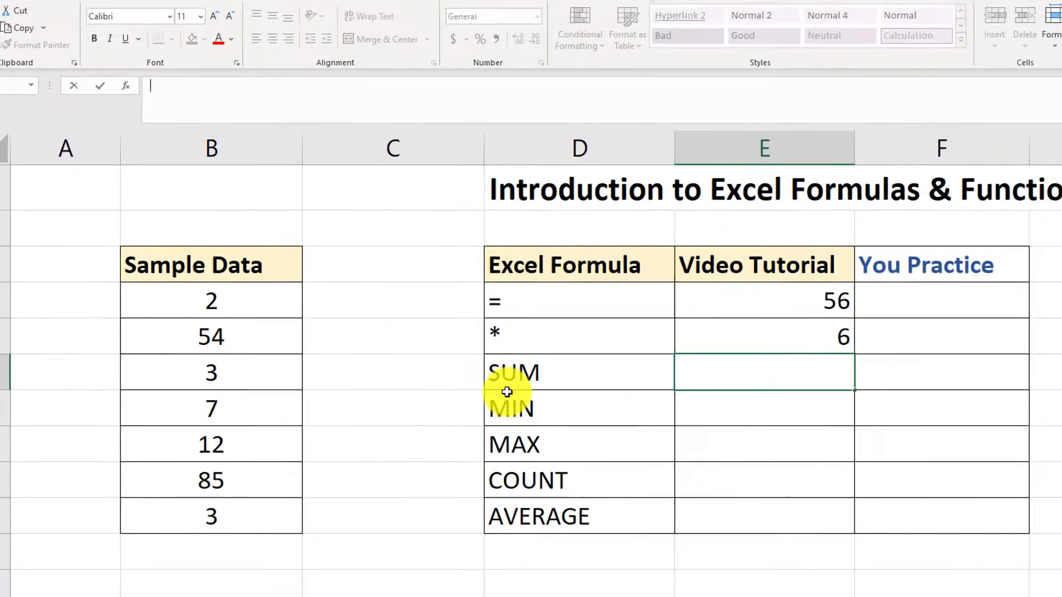
pyautogui.write('=SUM')
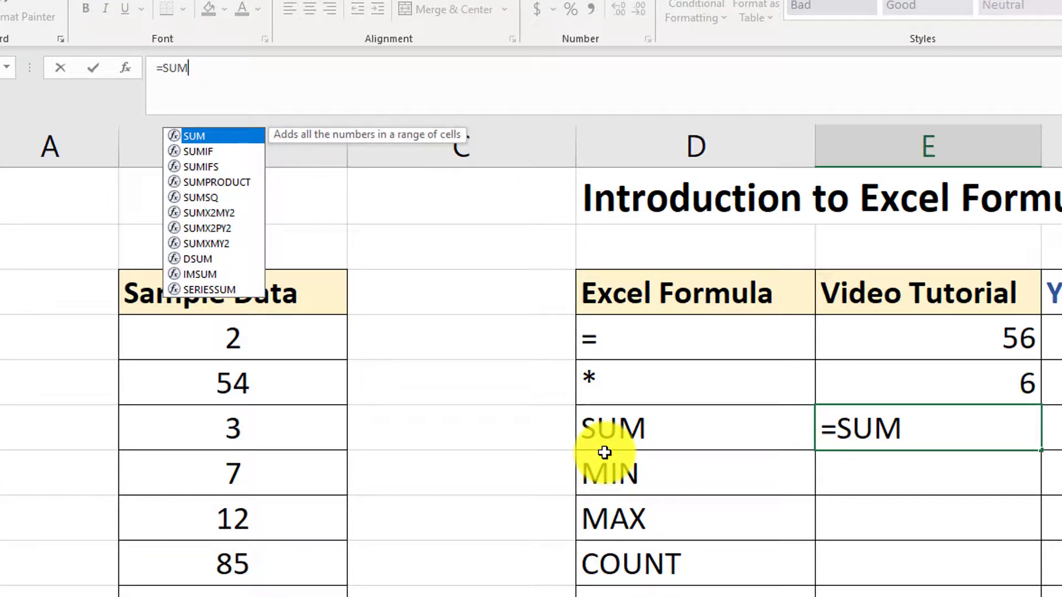
pyautogui.write('(')
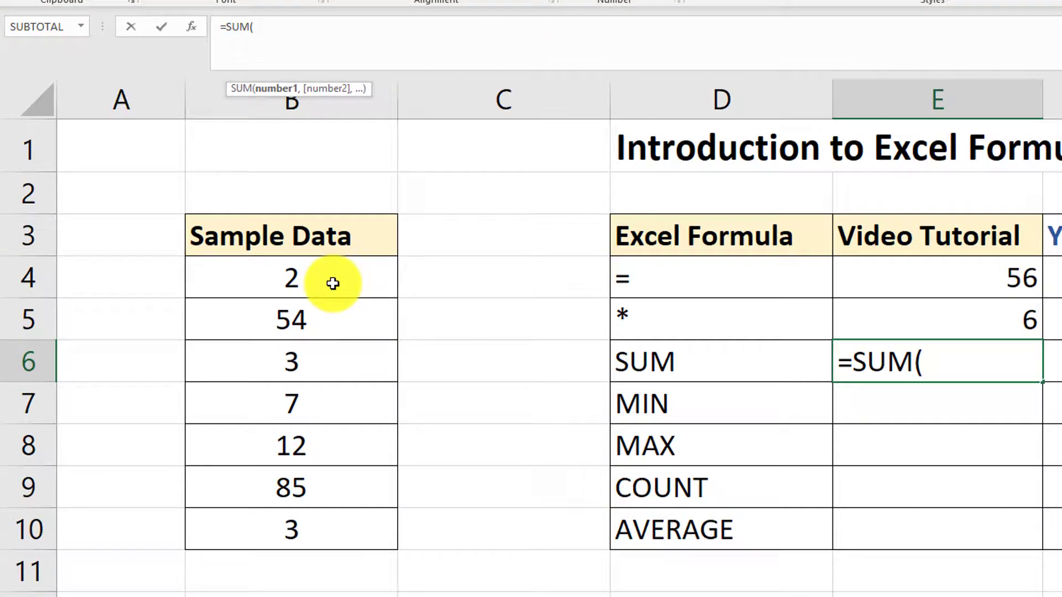
pyautogui.moveTo(332, 273); pyautogui.dragTo(329, 407)
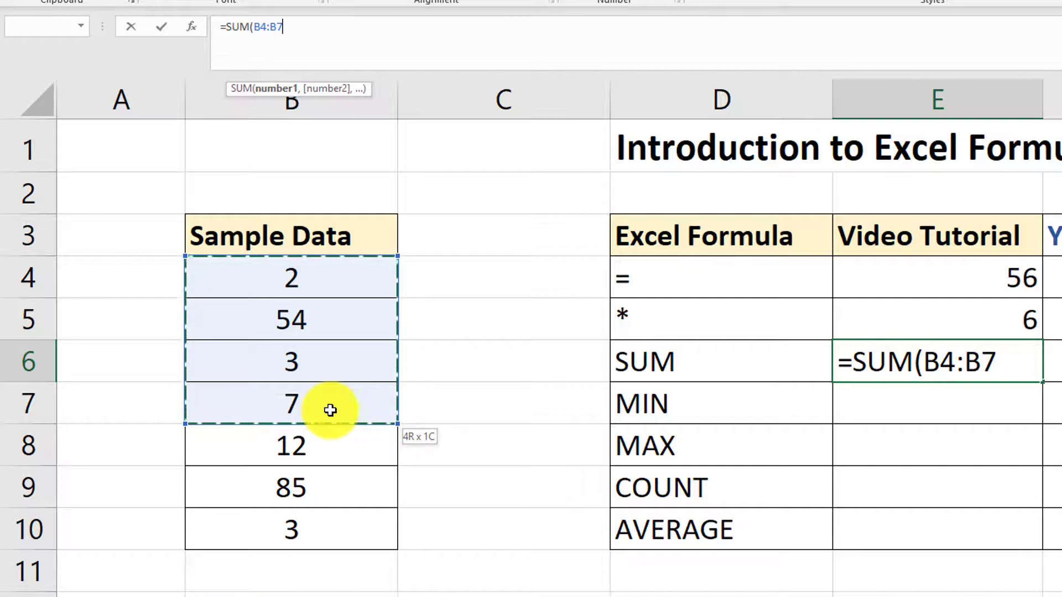
pyautogui.moveTo(331, 410); pyautogui.dragTo(331, 525)
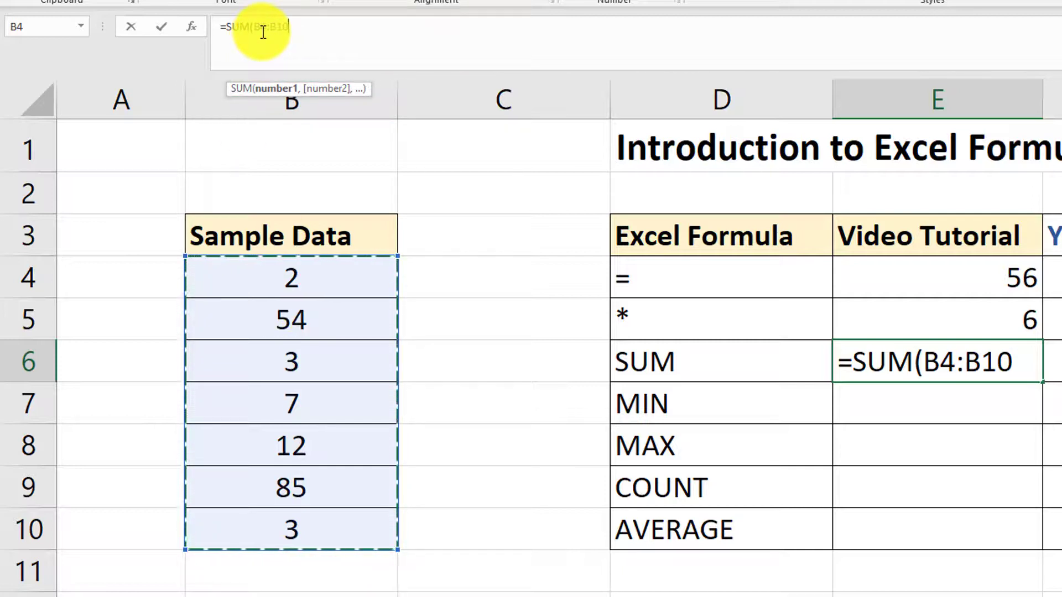
pyautogui.write(')')
pyautogui.press('Return')
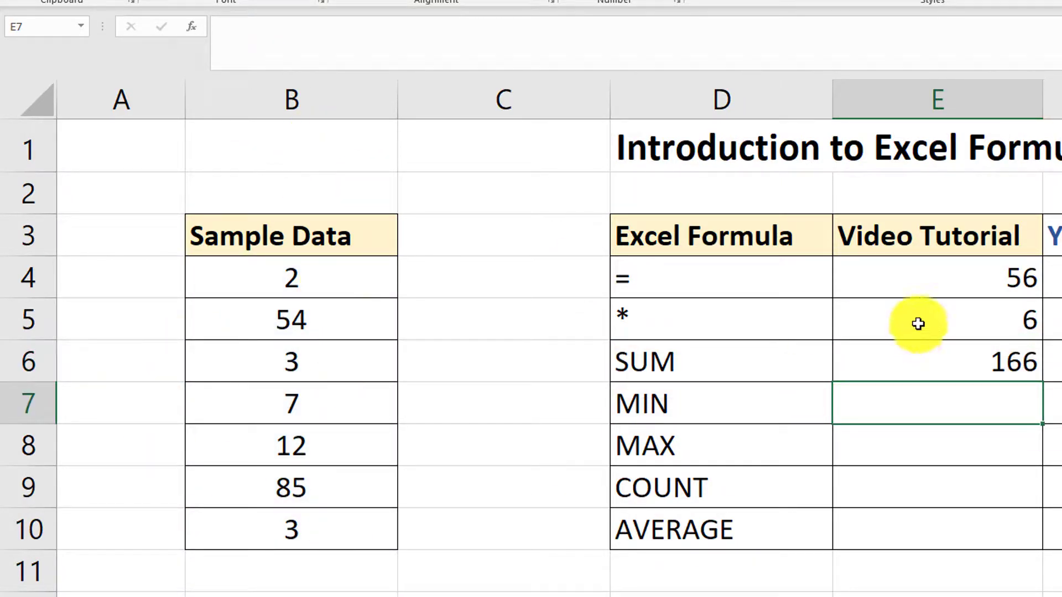
# Step: Delete the =SUM(B4:B10) formula from E6, leaving the SUM row empty
pyautogui.click(977, 361)
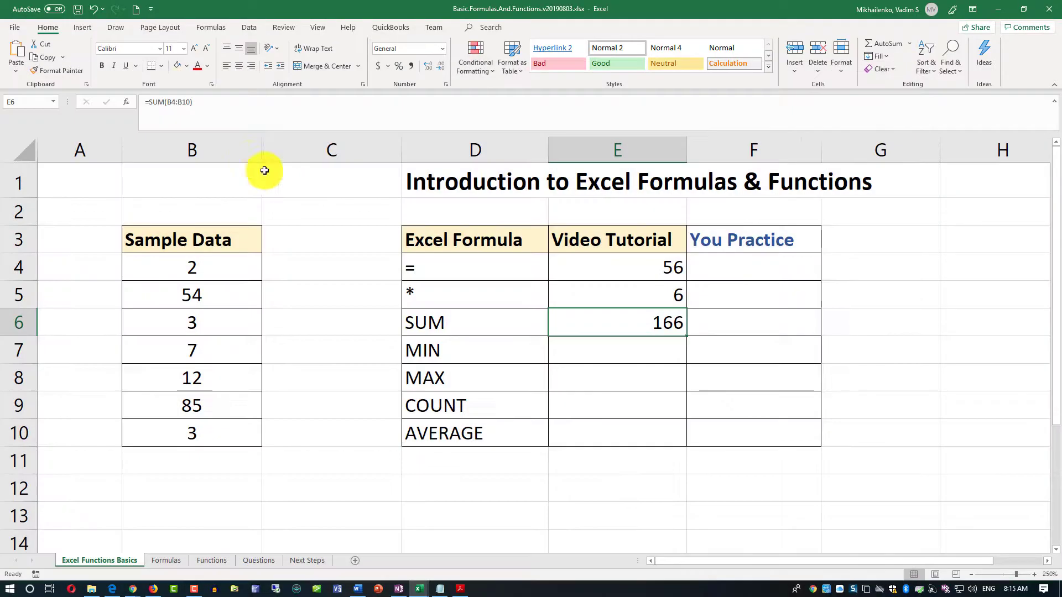
pyautogui.moveTo(195, 102); pyautogui.dragTo(123, 101)
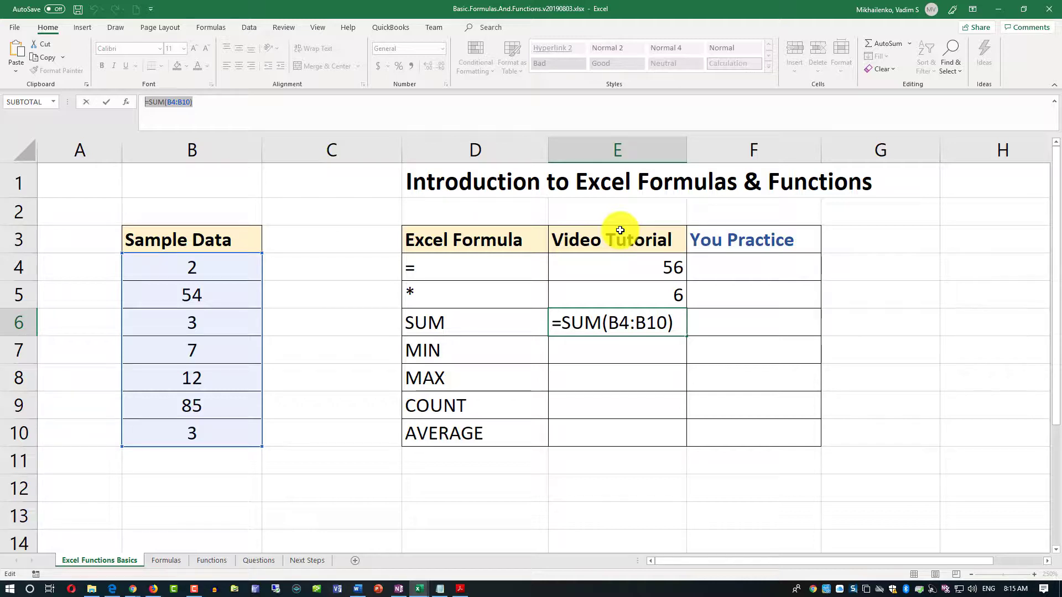
pyautogui.press('Delete')
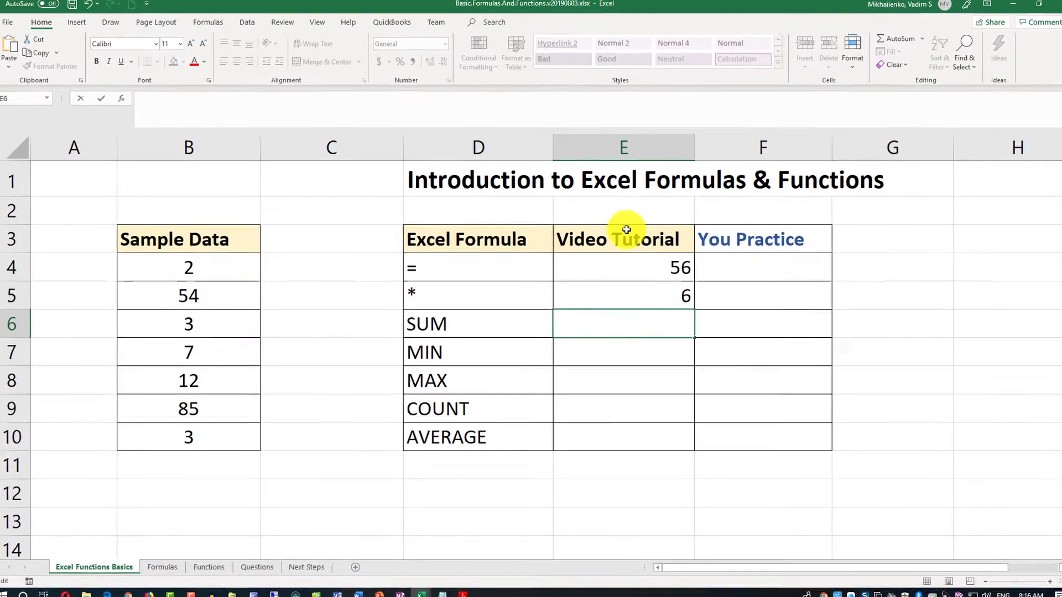
pyautogui.click(720, 387)
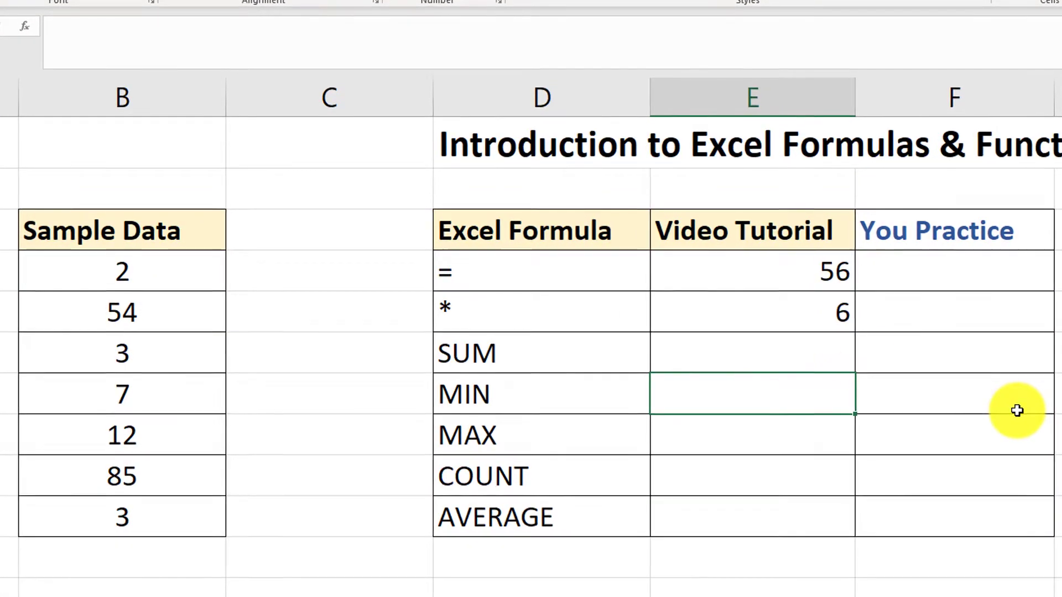
# Step: AutoSum E6 over B4:B10 to show 166, then select its formula text
pyautogui.click(767, 336)
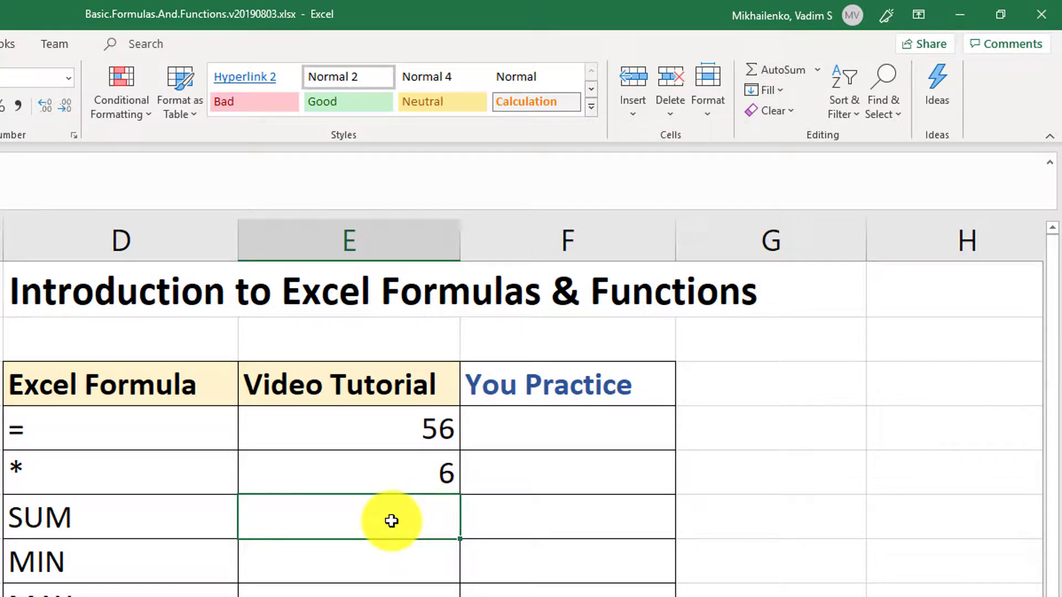
pyautogui.click(781, 68)
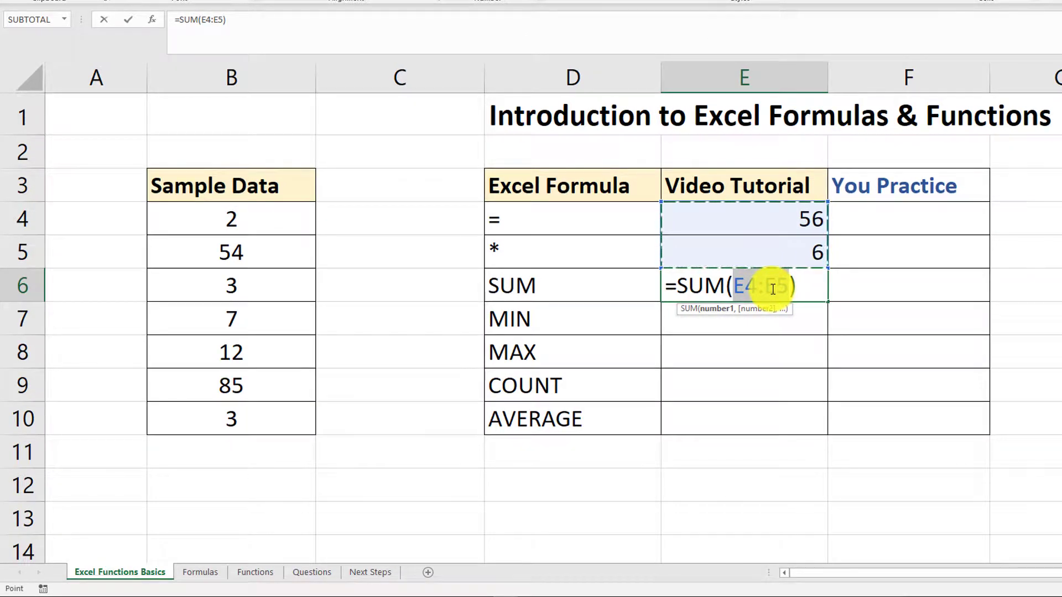
pyautogui.moveTo(238, 218); pyautogui.dragTo(234, 419)
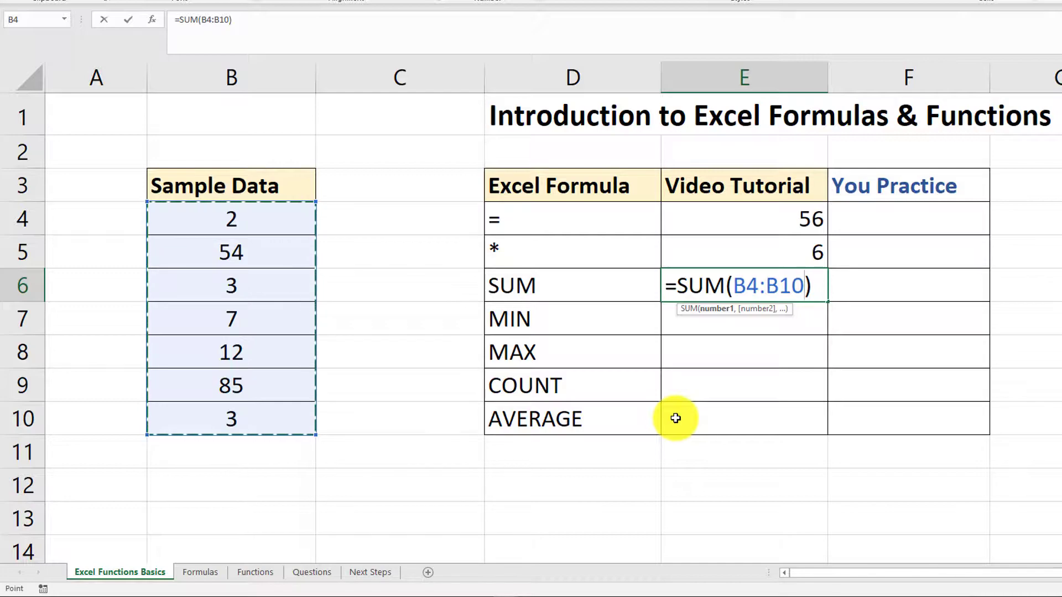
pyautogui.press('Return')
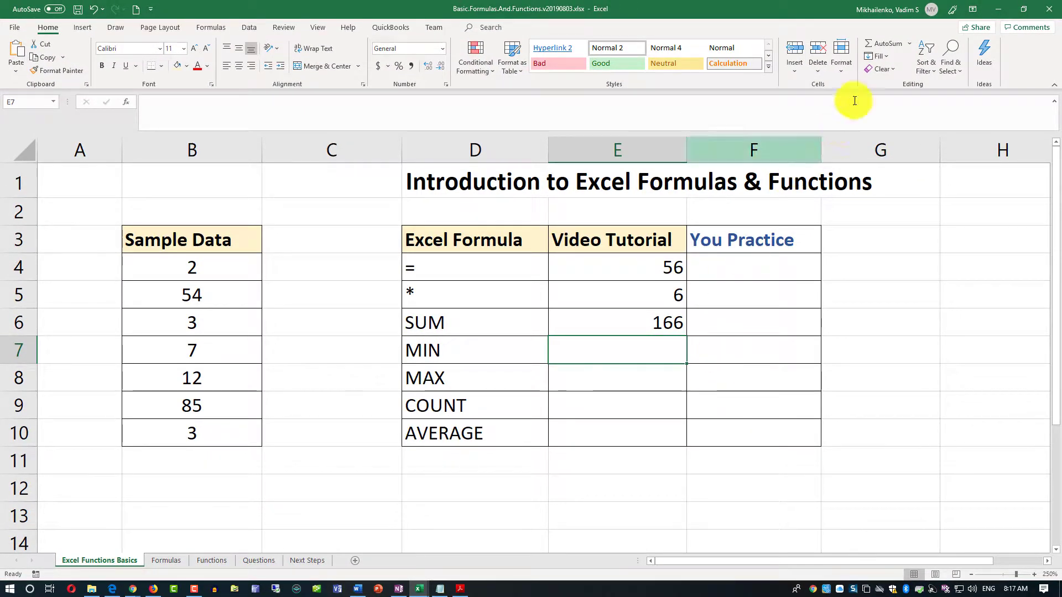
pyautogui.click(667, 320)
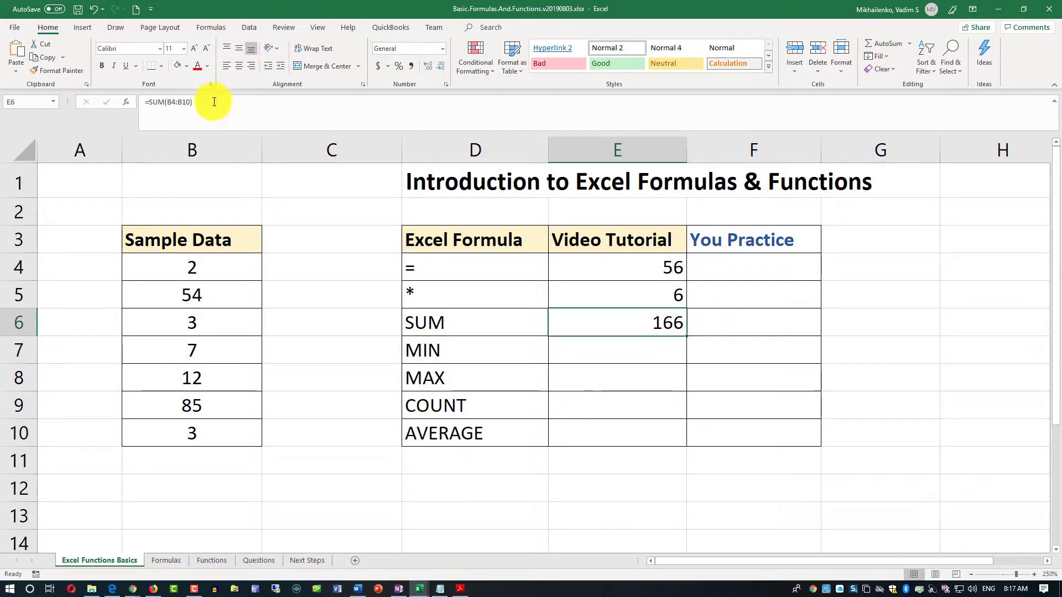
pyautogui.moveTo(214, 101); pyautogui.dragTo(98, 98)
# Step: Clear E6 and rebuild it with AutoSum over B4:B10, showing 166
pyautogui.press('Delete')
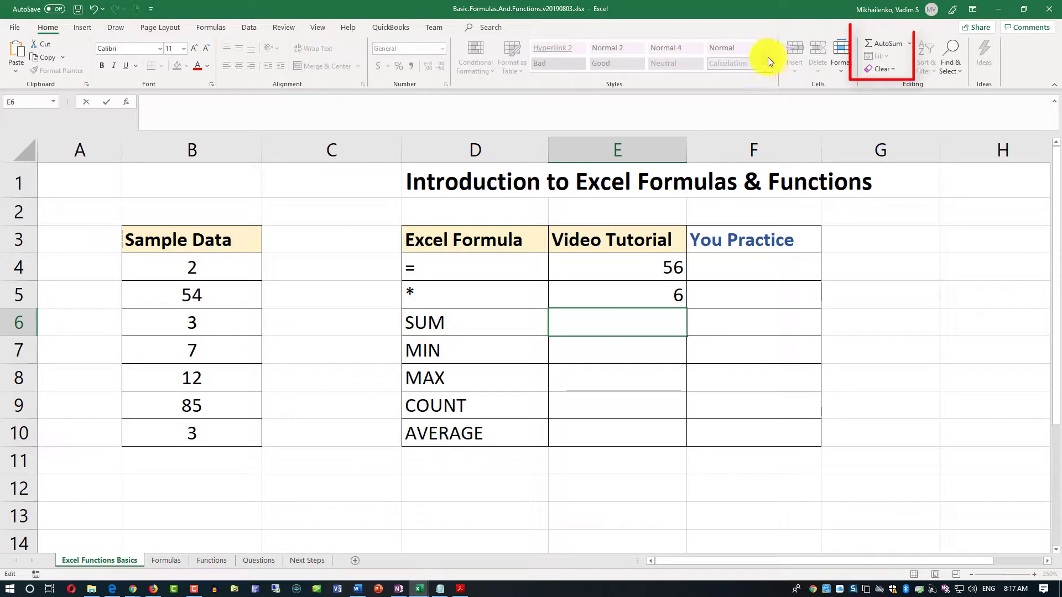
pyautogui.hotkey('ctrl', 'Return')
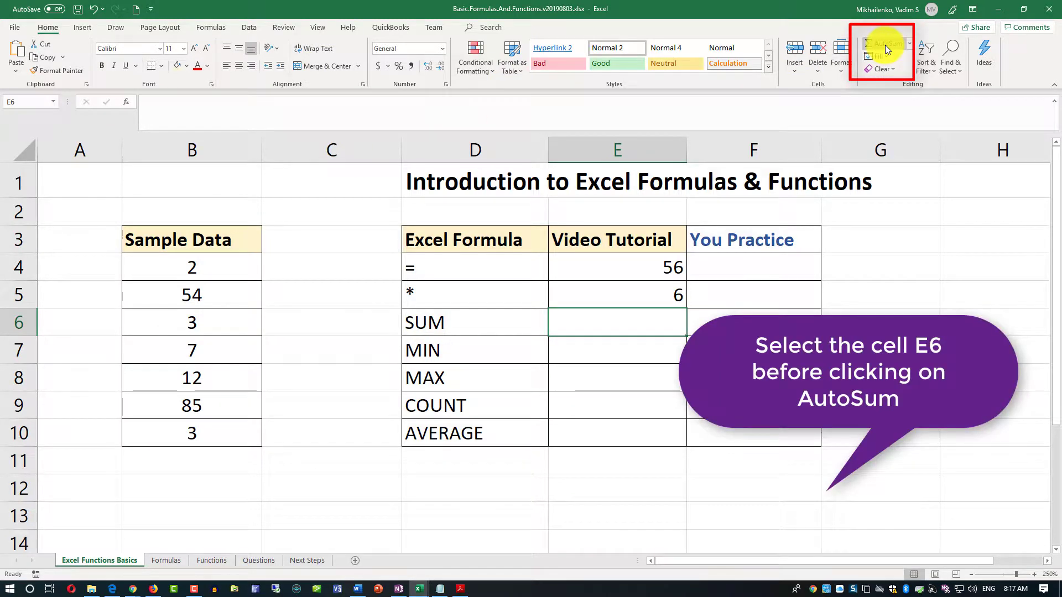
pyautogui.click(641, 351)
pyautogui.click(642, 323)
pyautogui.click(885, 42)
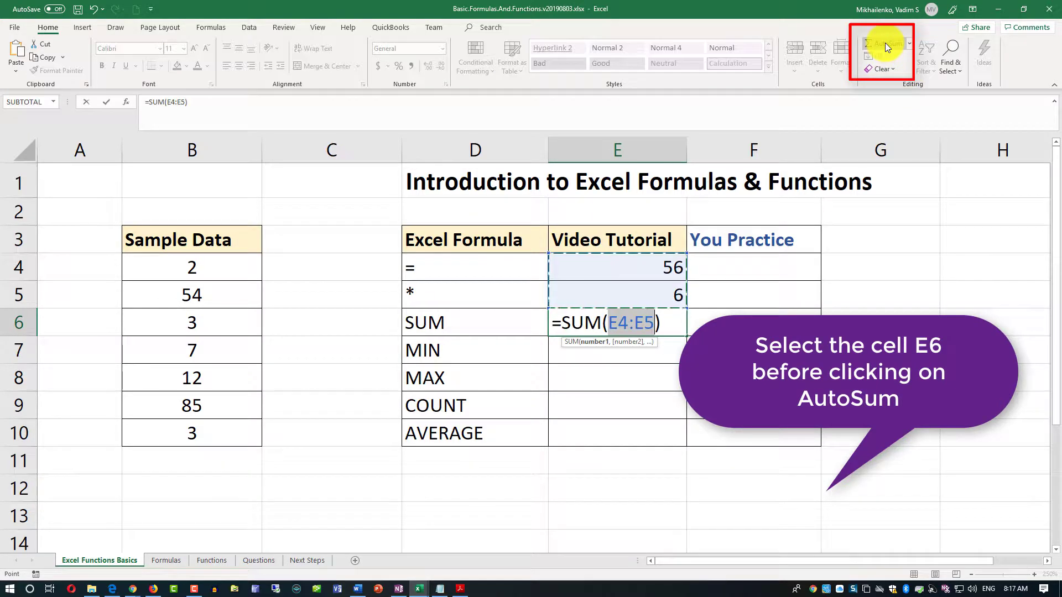
pyautogui.moveTo(213, 270); pyautogui.dragTo(228, 437)
pyautogui.press('Return')
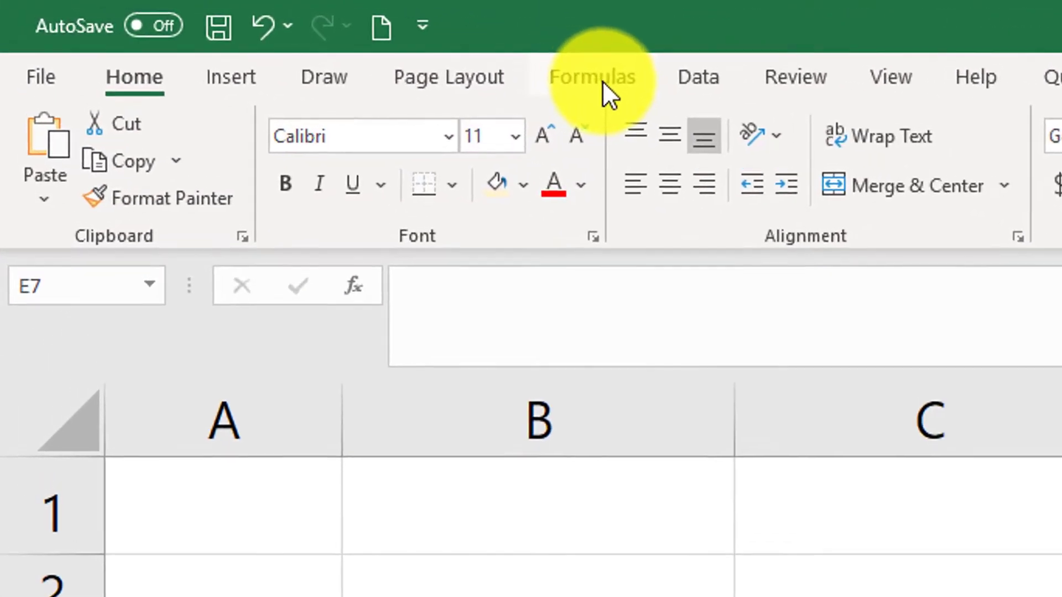
# Step: Switch to the Formulas tab and clear E6's SUM formula
pyautogui.click(526, 79)
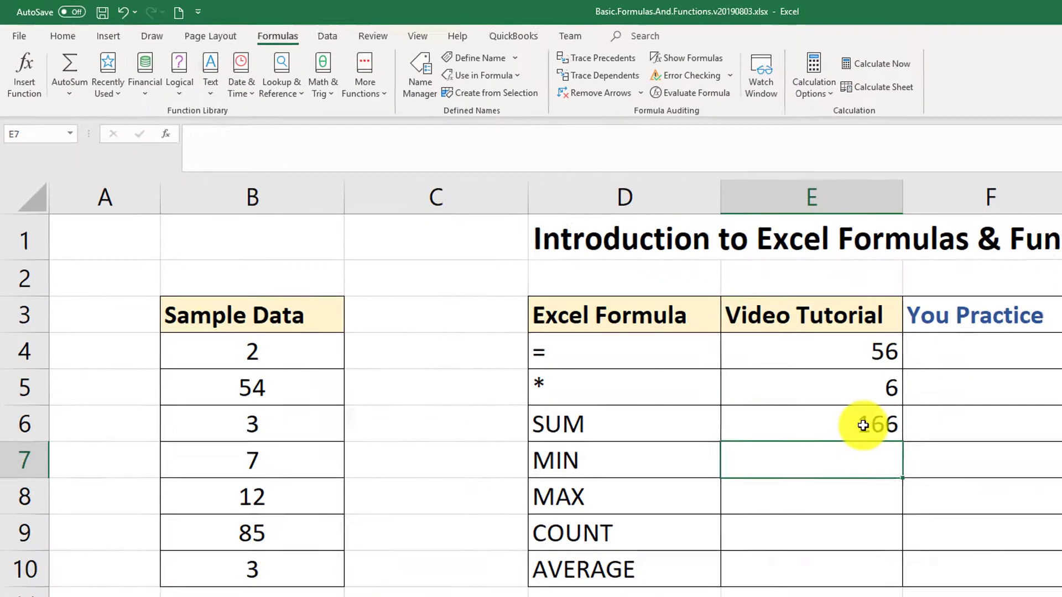
pyautogui.click(863, 423)
pyautogui.moveTo(272, 133); pyautogui.dragTo(160, 131)
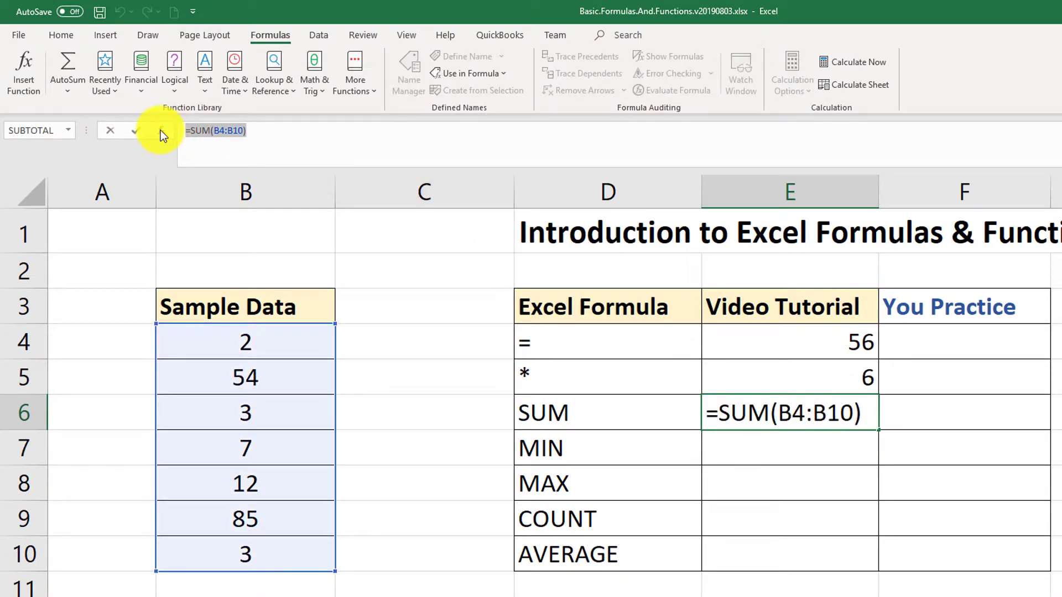
pyautogui.press('BackSpace')
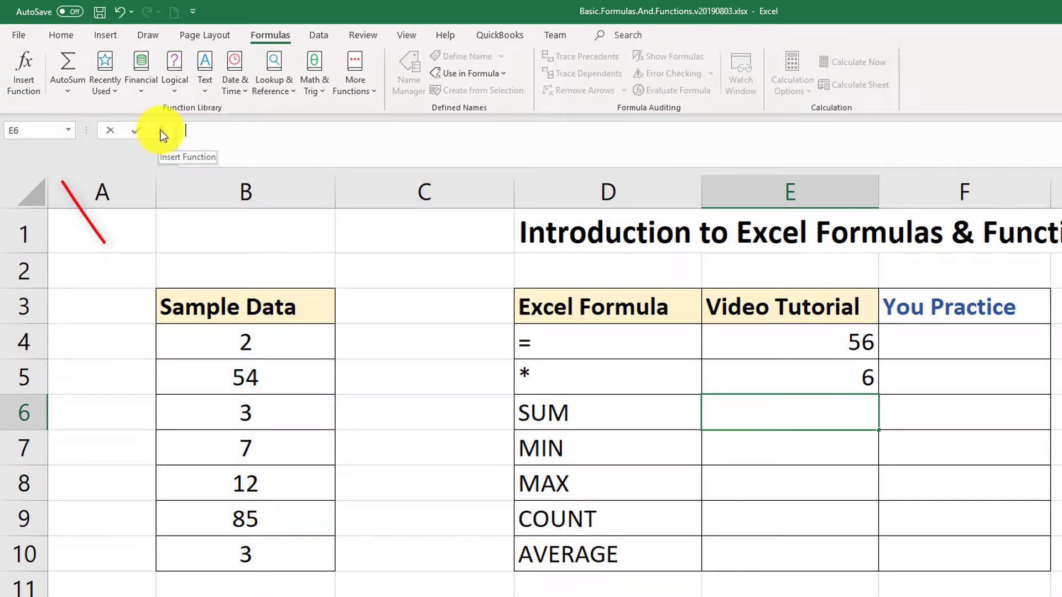
# Step: Search Insert Function for SUM and open its help article
pyautogui.click(25, 78)
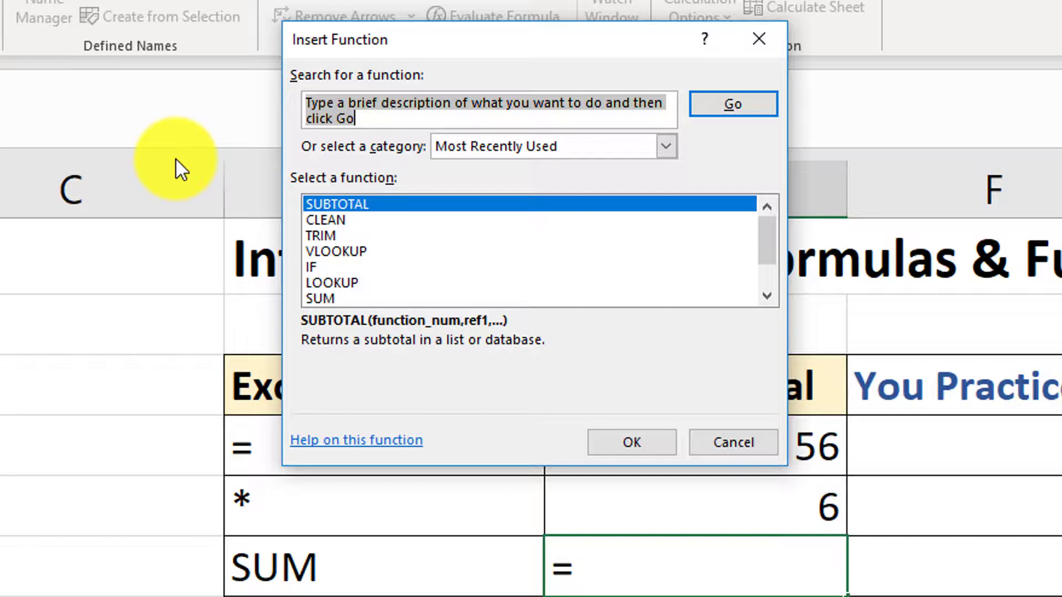
pyautogui.write('SUM')
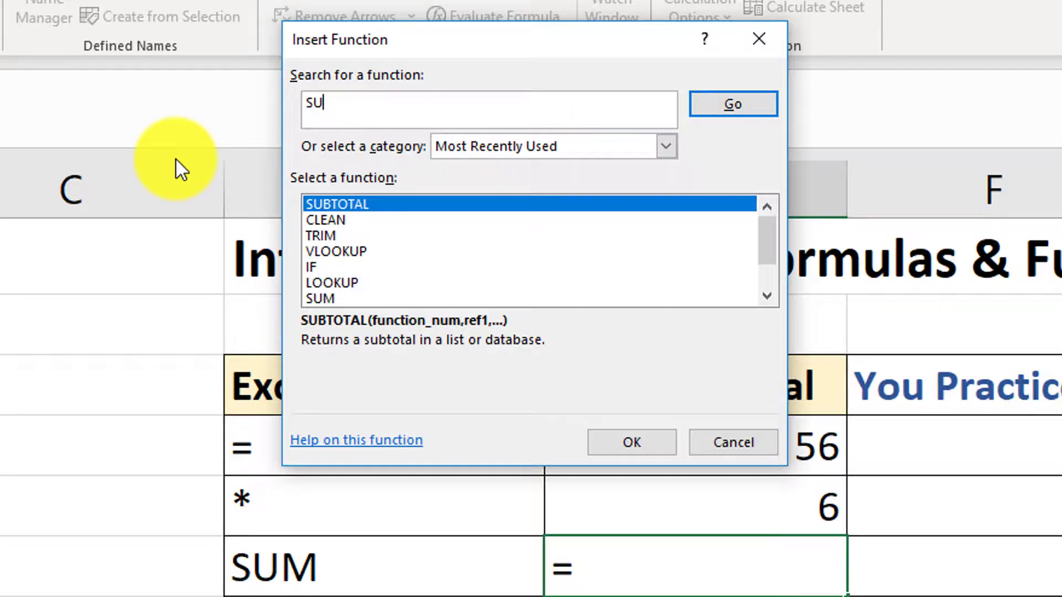
pyautogui.click(756, 113)
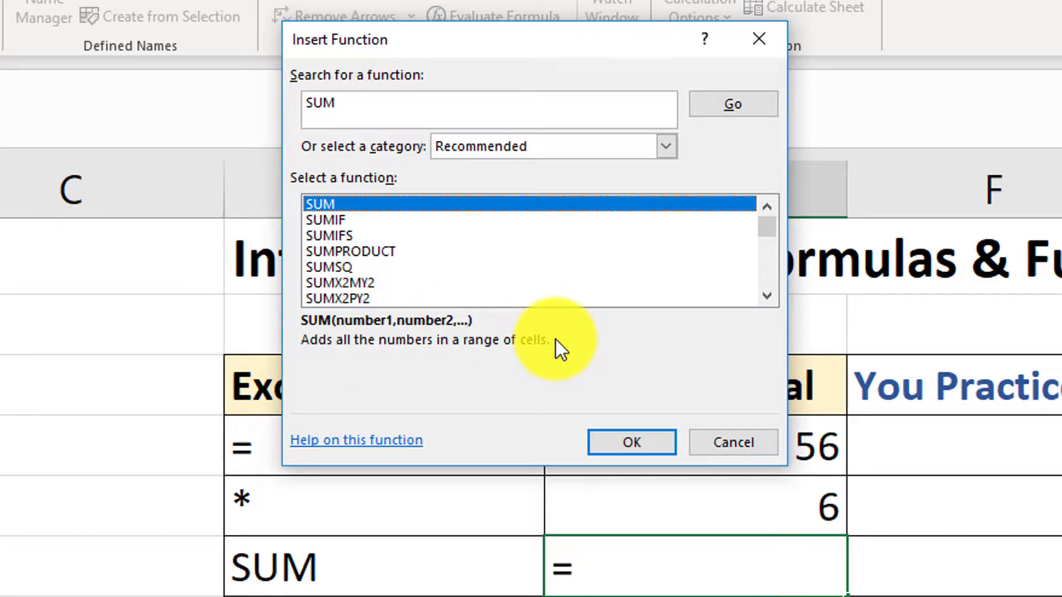
pyautogui.click(370, 450)
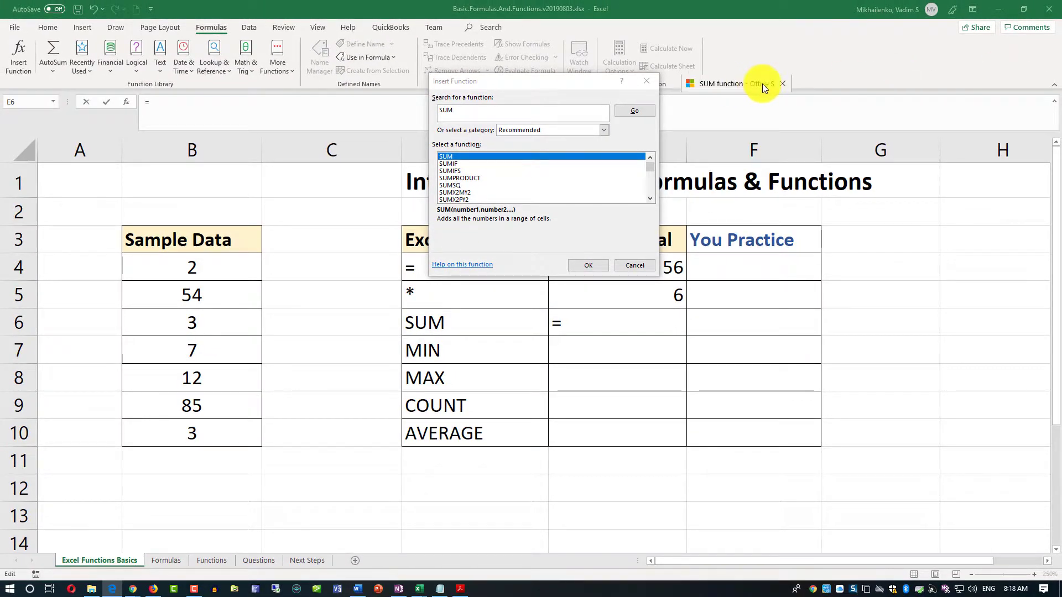
# Step: Reposition the SUM support article window, then close it to return to Excel
pyautogui.moveTo(799, 62); pyautogui.dragTo(730, 23)
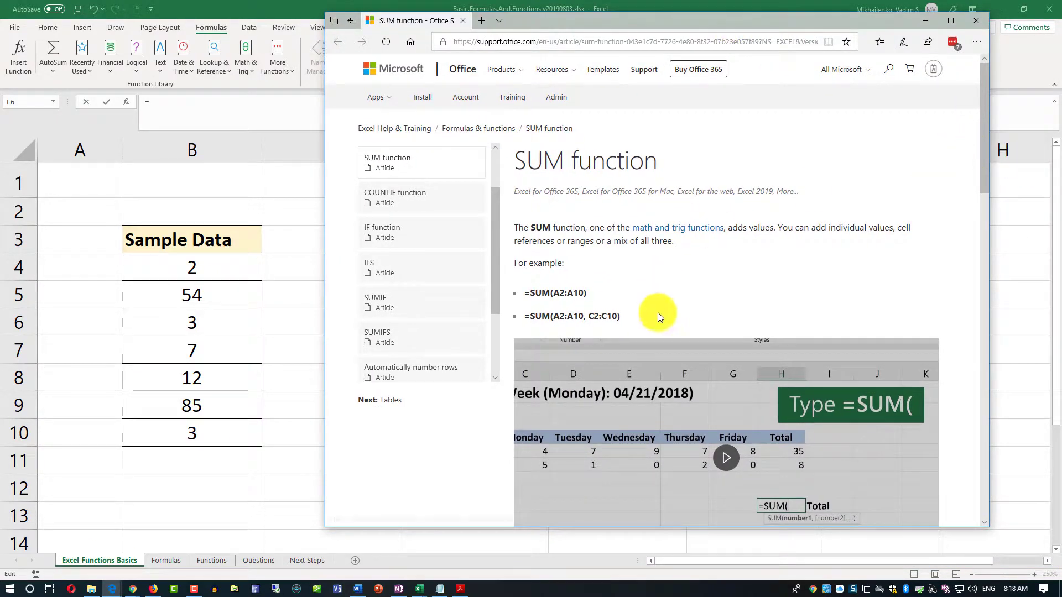
pyautogui.moveTo(981, 177)
pyautogui.mouseDown()
pyautogui.moveTo(981, 300)
pyautogui.moveTo(991, 163)
pyautogui.mouseUp()
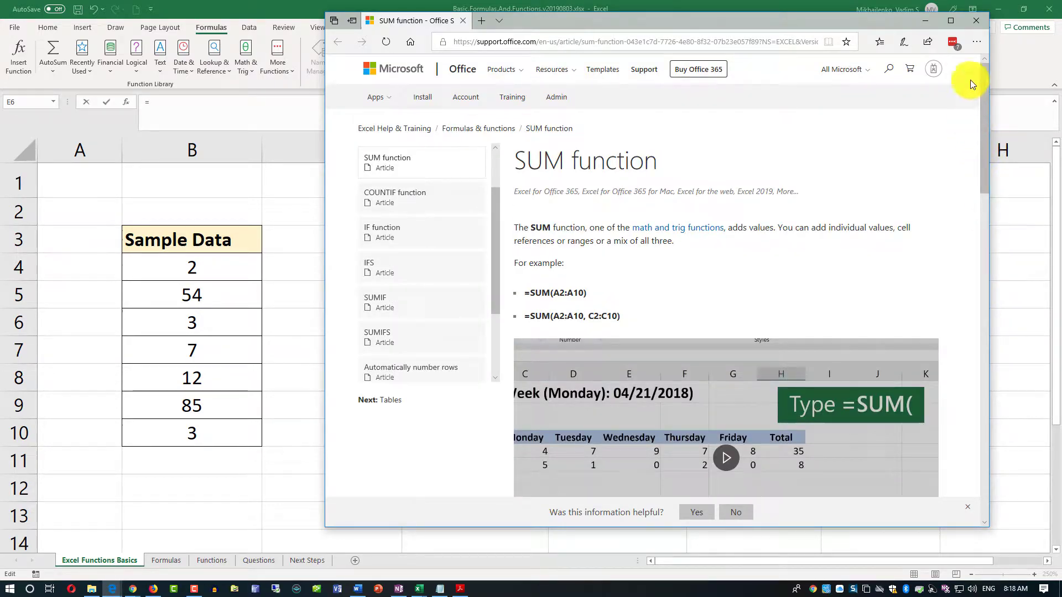
pyautogui.click(978, 24)
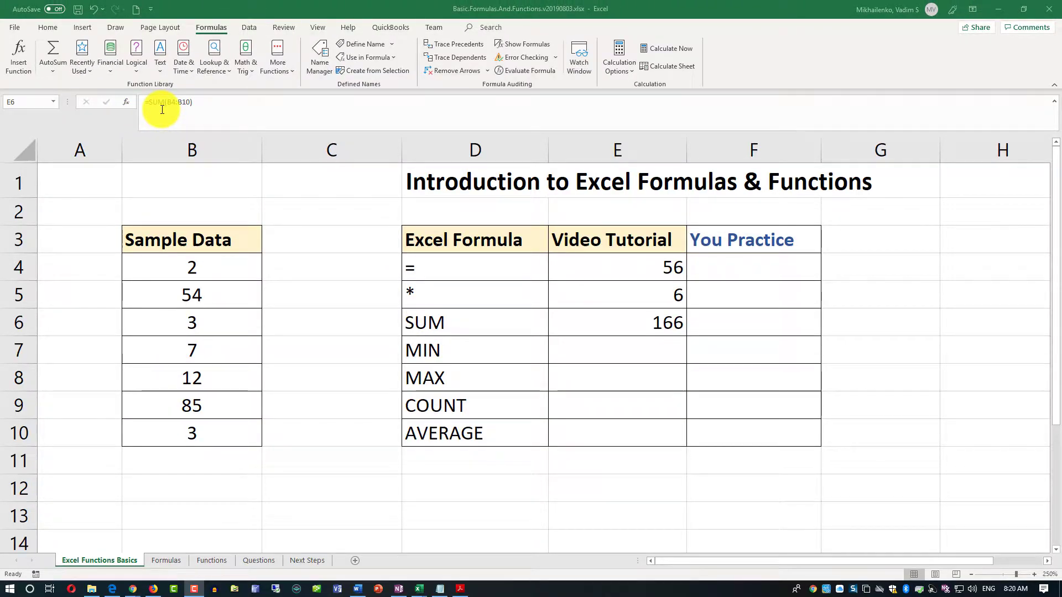
pyautogui.click(48, 29)
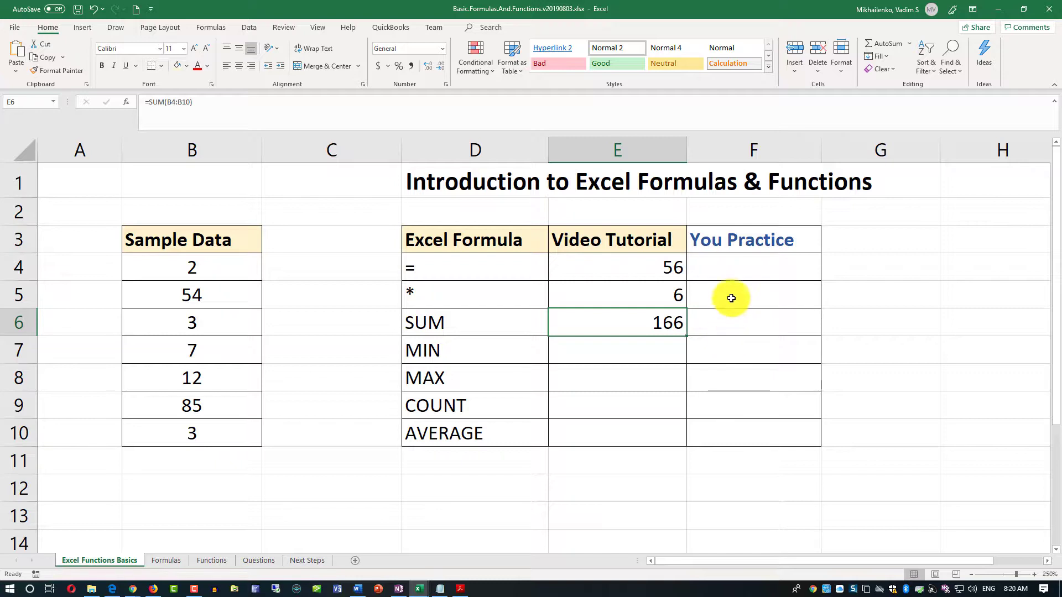
pyautogui.moveTo(734, 266); pyautogui.dragTo(738, 322)
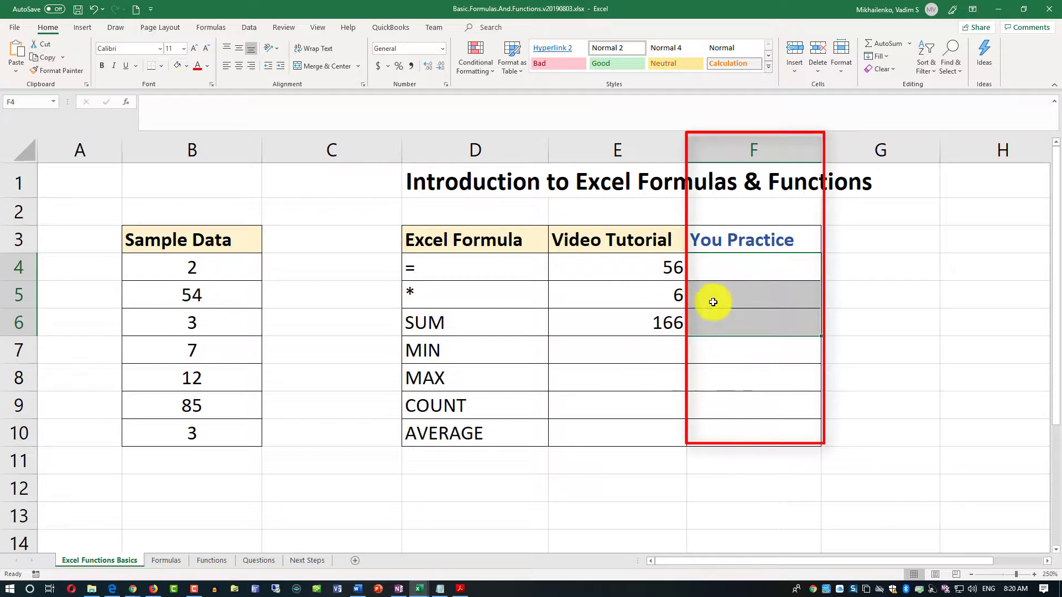
pyautogui.click(637, 360)
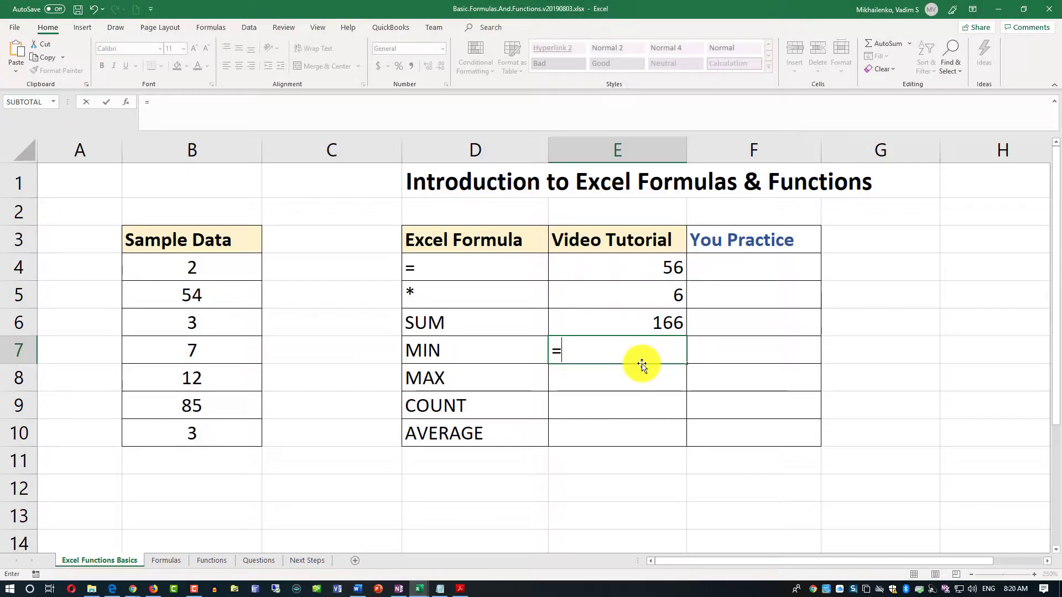
# Step: Enter =MIN(B4:B10) in E7 so it shows the smallest sample value, 2
pyautogui.write('MIN(')
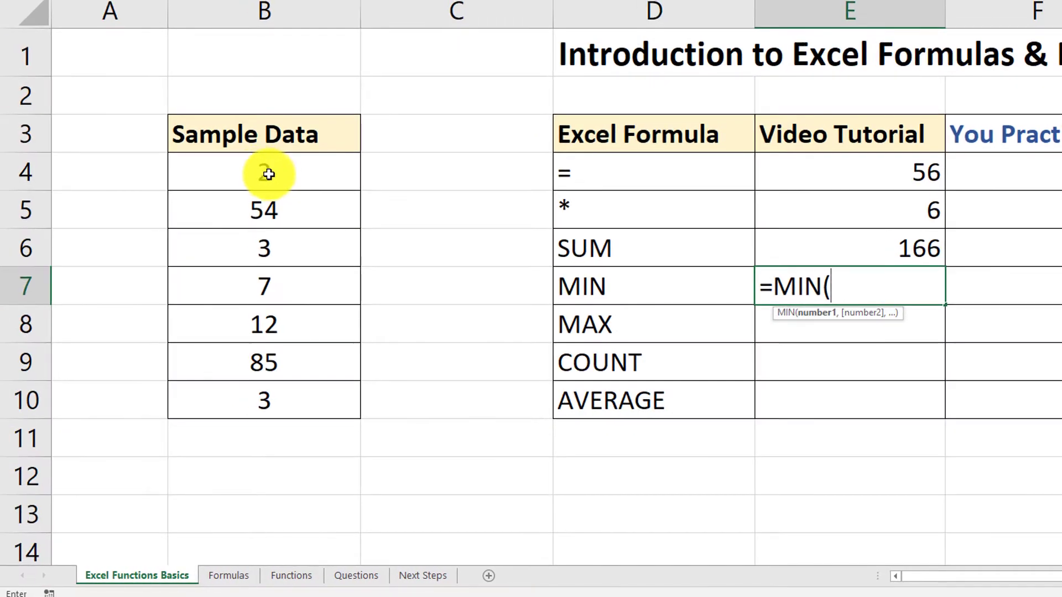
pyautogui.moveTo(269, 174); pyautogui.dragTo(280, 398)
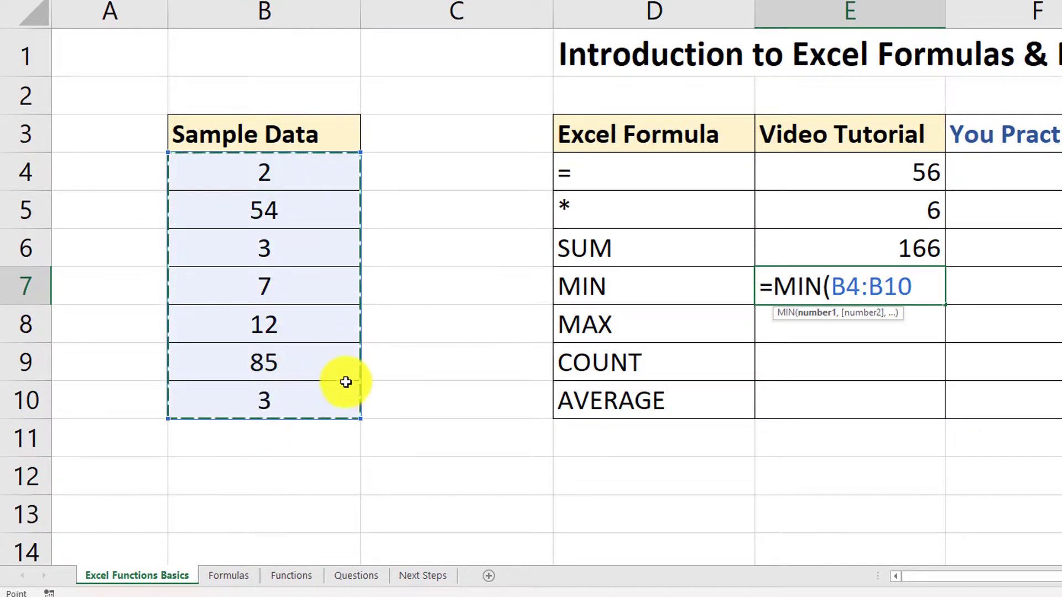
pyautogui.write(')')
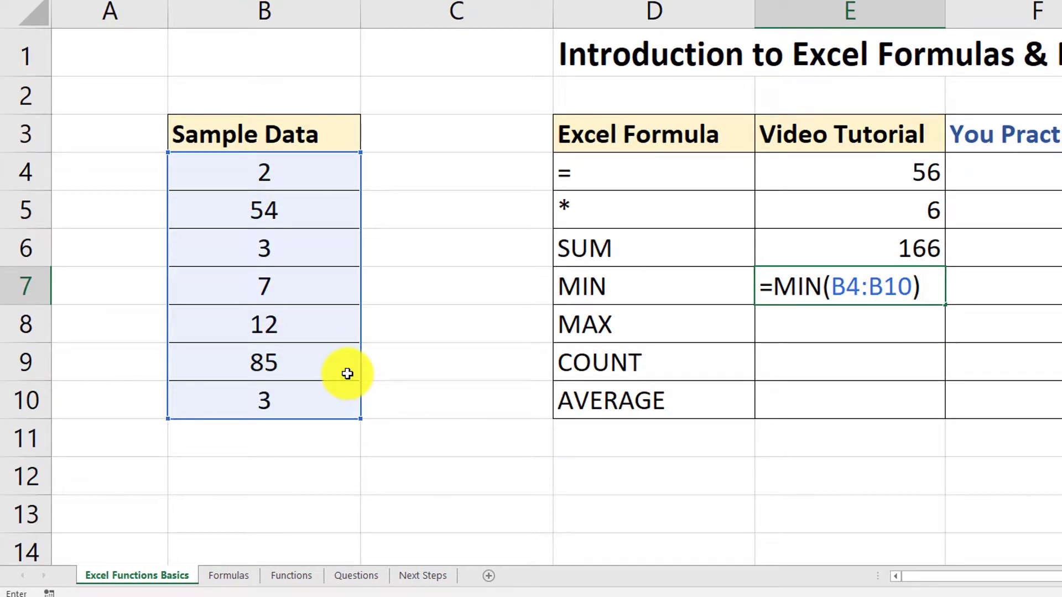
pyautogui.press('Return')
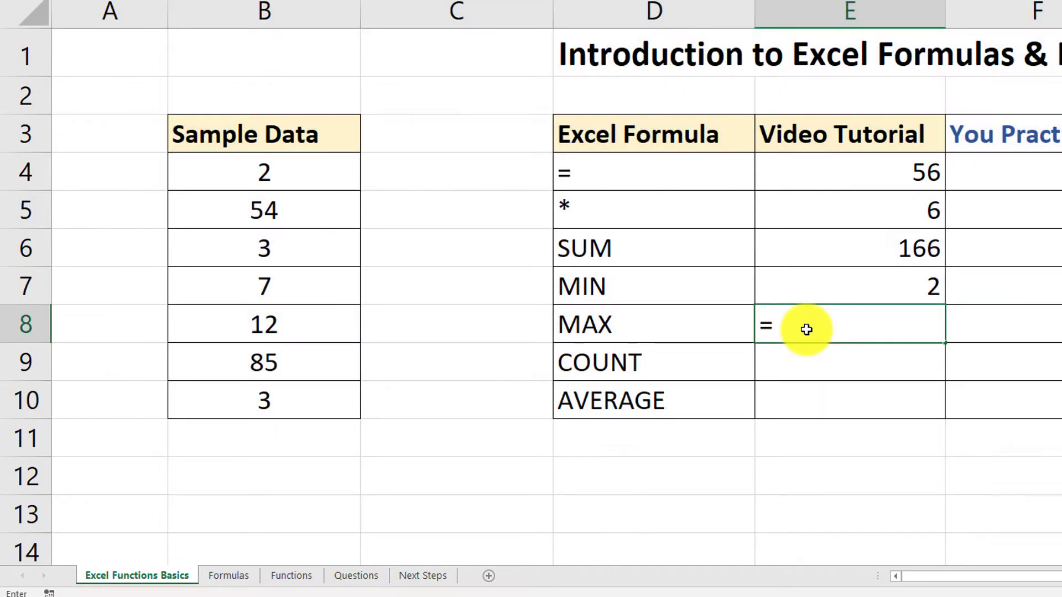
# Step: Enter =MAX(B4:B10) in E8 so it shows the largest sample value, 85
pyautogui.write('MAX')
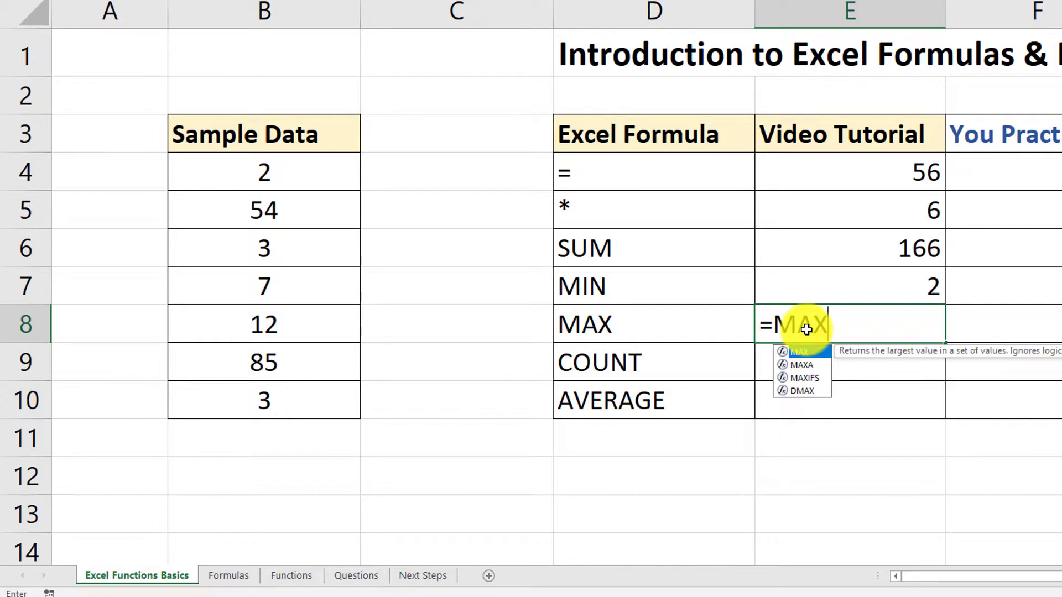
pyautogui.write('(')
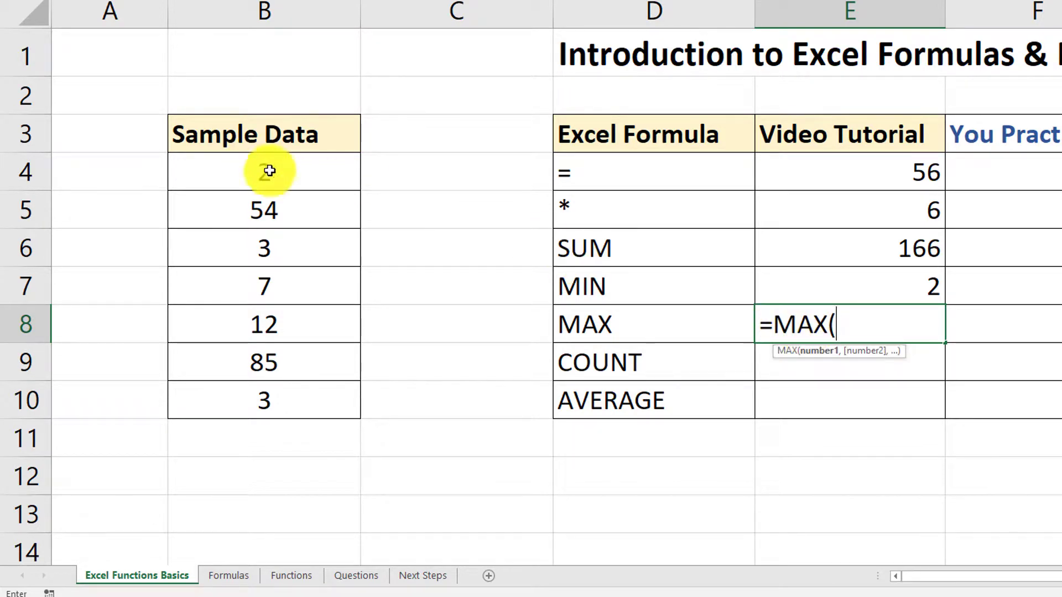
pyautogui.moveTo(285, 173); pyautogui.dragTo(306, 399)
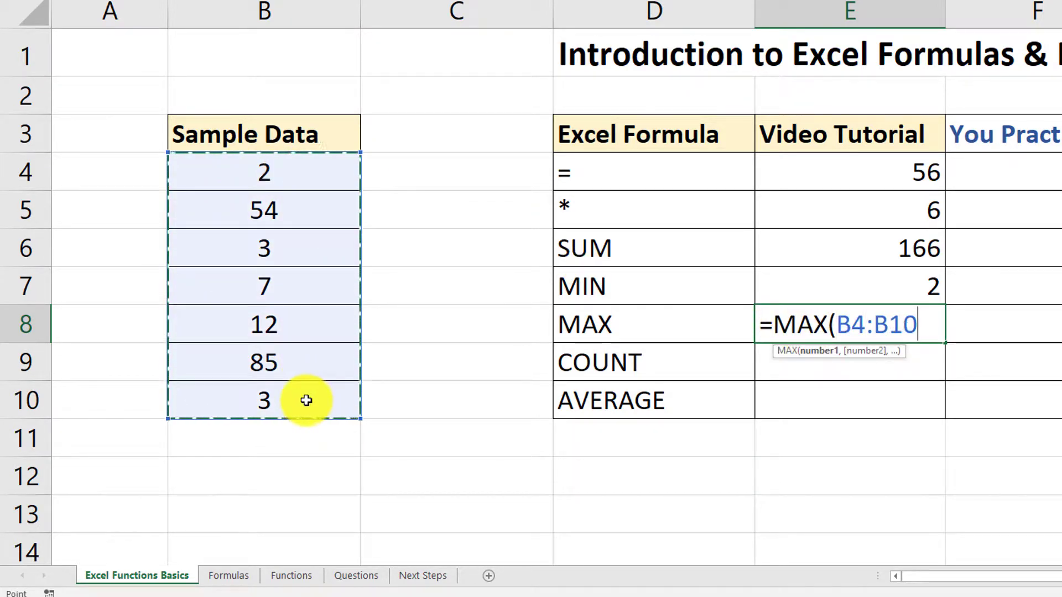
pyautogui.write(')')
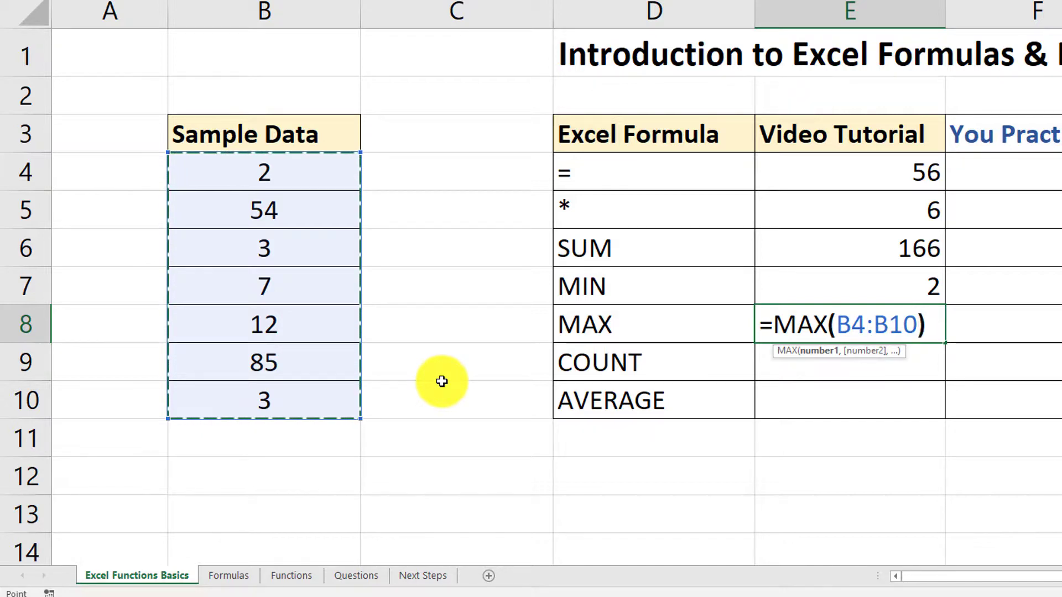
pyautogui.press('Return')
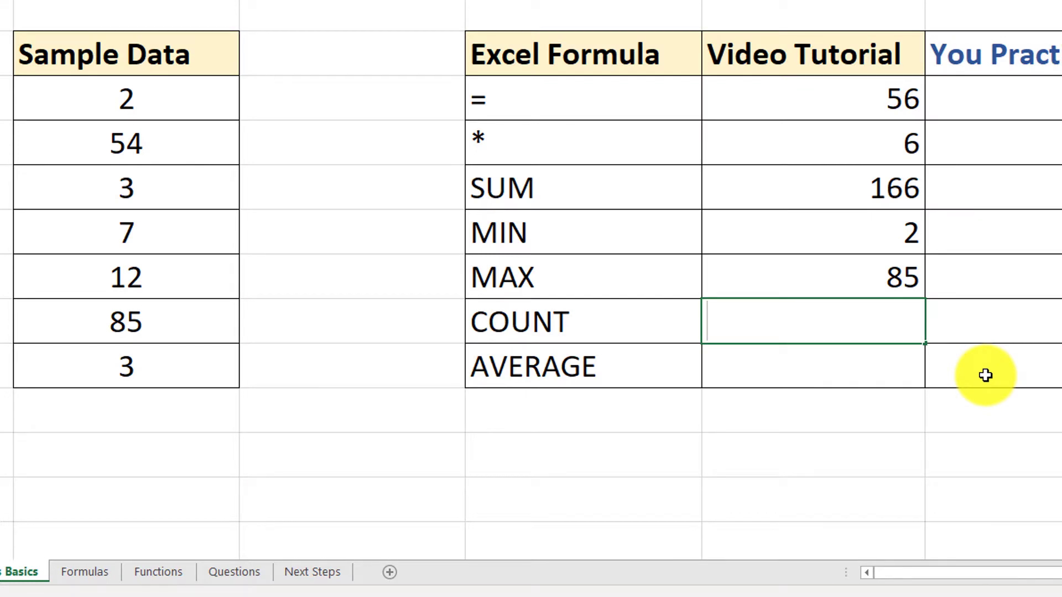
# Step: Enter =COUNT(B4:B10) in E9, which returns 7
pyautogui.write('=')
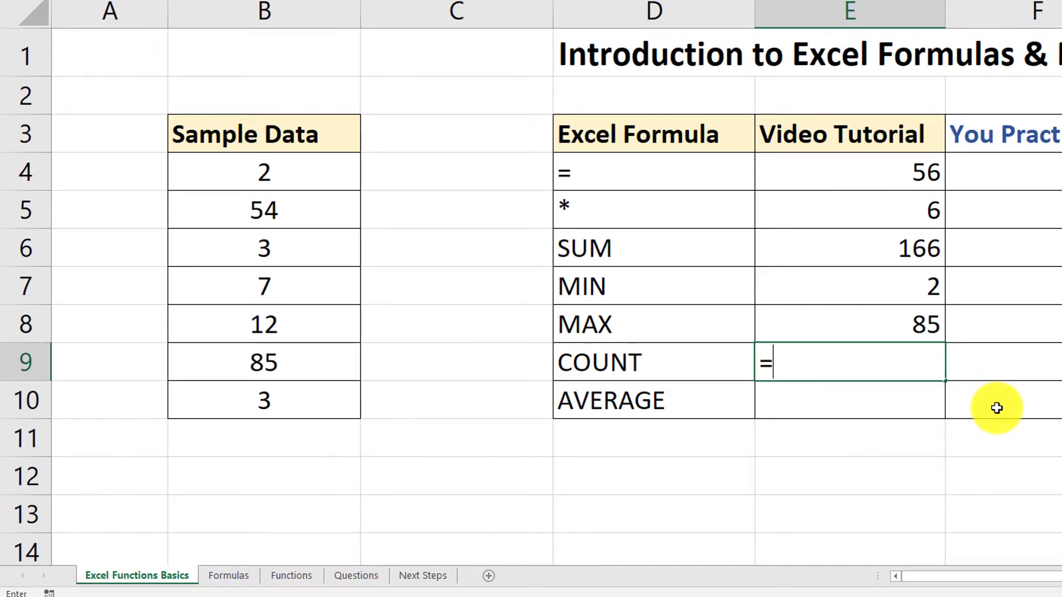
pyautogui.write('COUNT(')
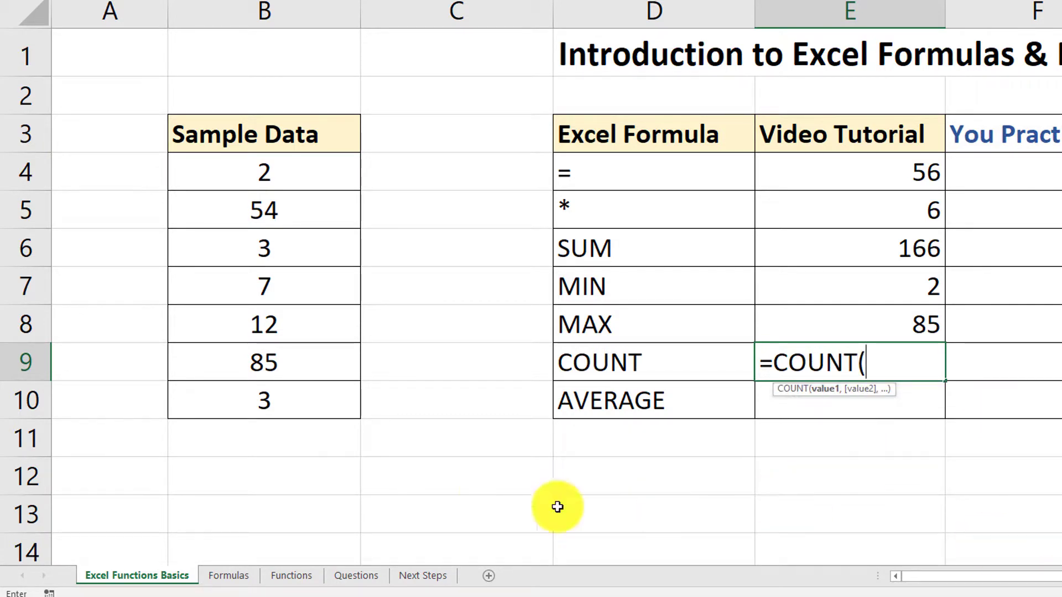
pyautogui.moveTo(287, 177); pyautogui.dragTo(266, 403)
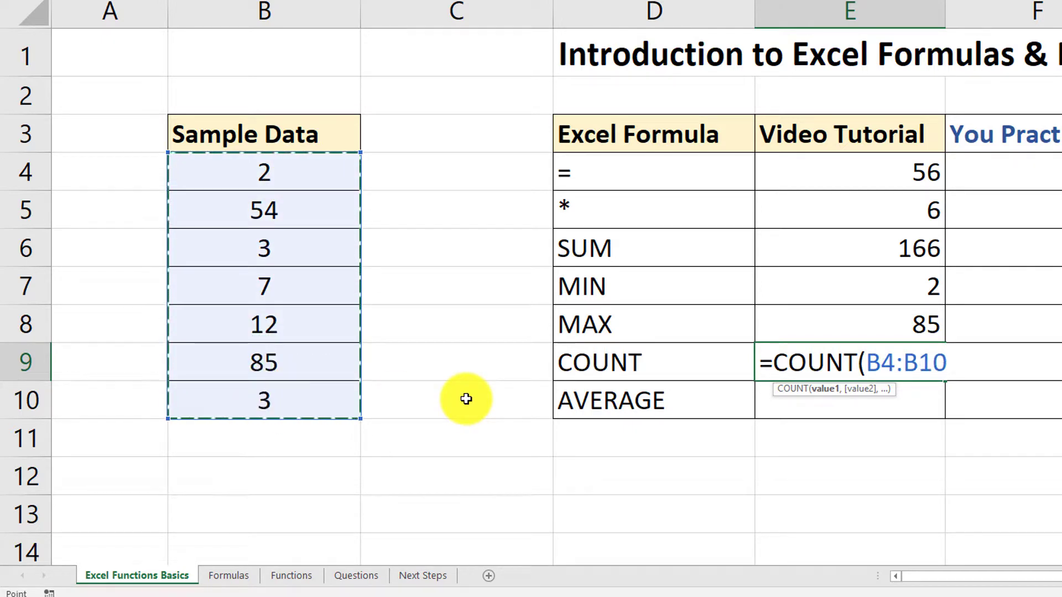
pyautogui.write(')')
pyautogui.press('Return')
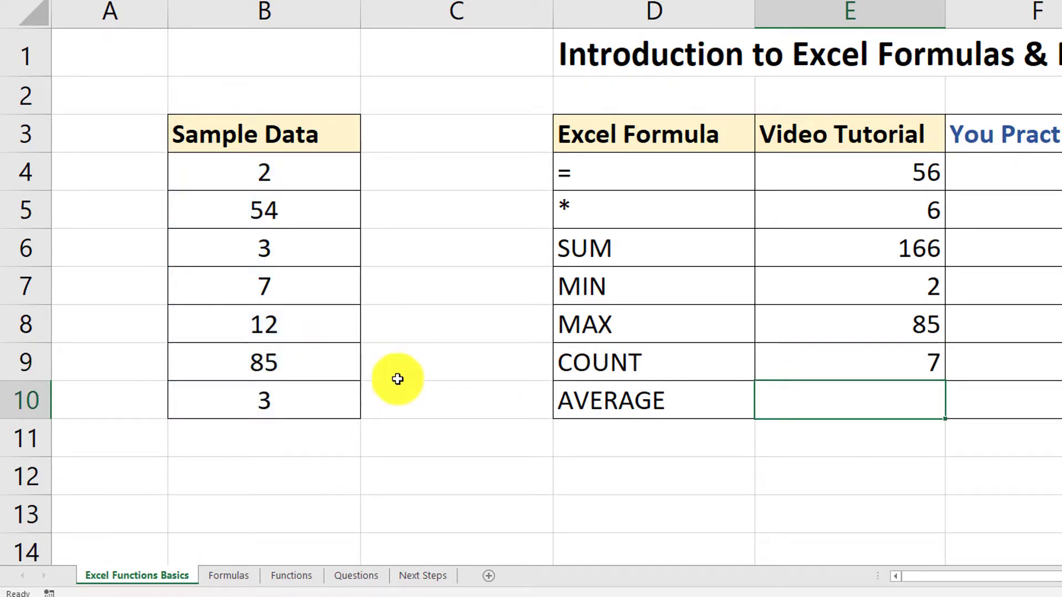
# Step: Rewrite the E9 formula in the formula bar as =COUNT(B6:B10), showing 5
pyautogui.click(854, 363)
pyautogui.click(300, 28)
pyautogui.moveTo(300, 28); pyautogui.dragTo(160, 31)
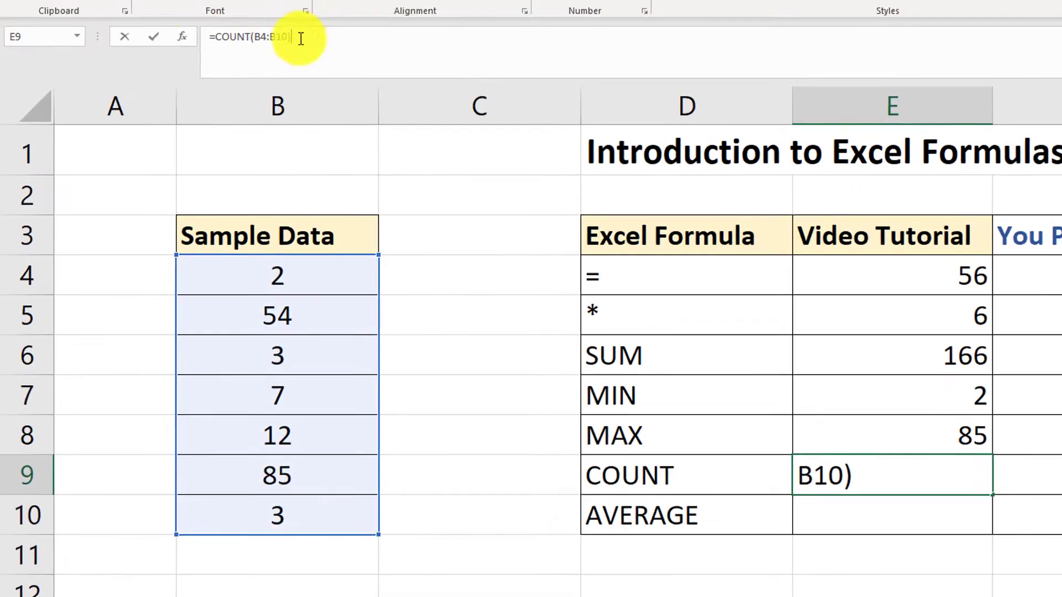
pyautogui.press('BackSpace')
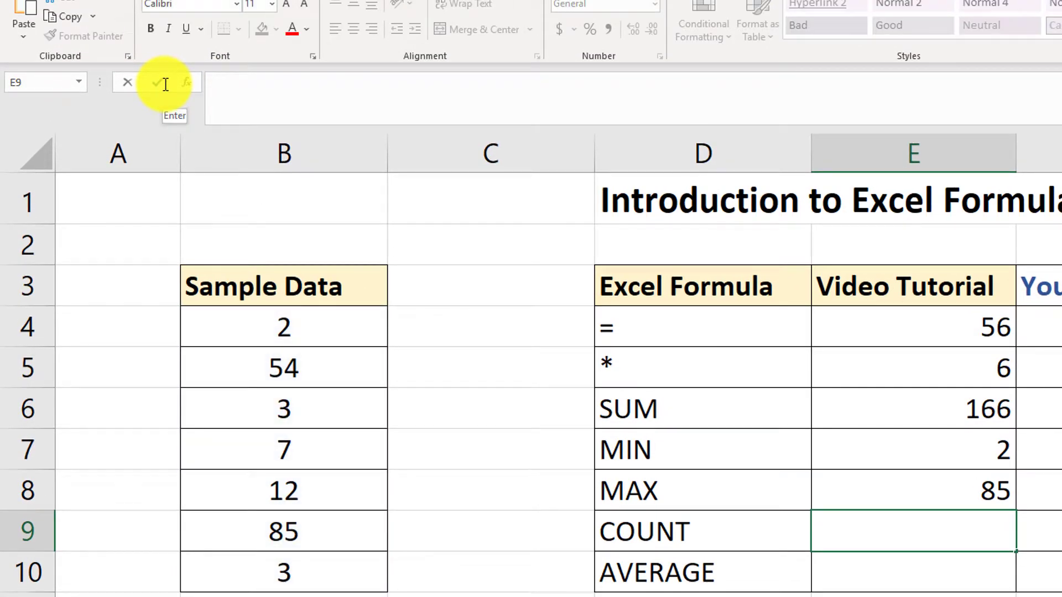
pyautogui.write('=COUNT')
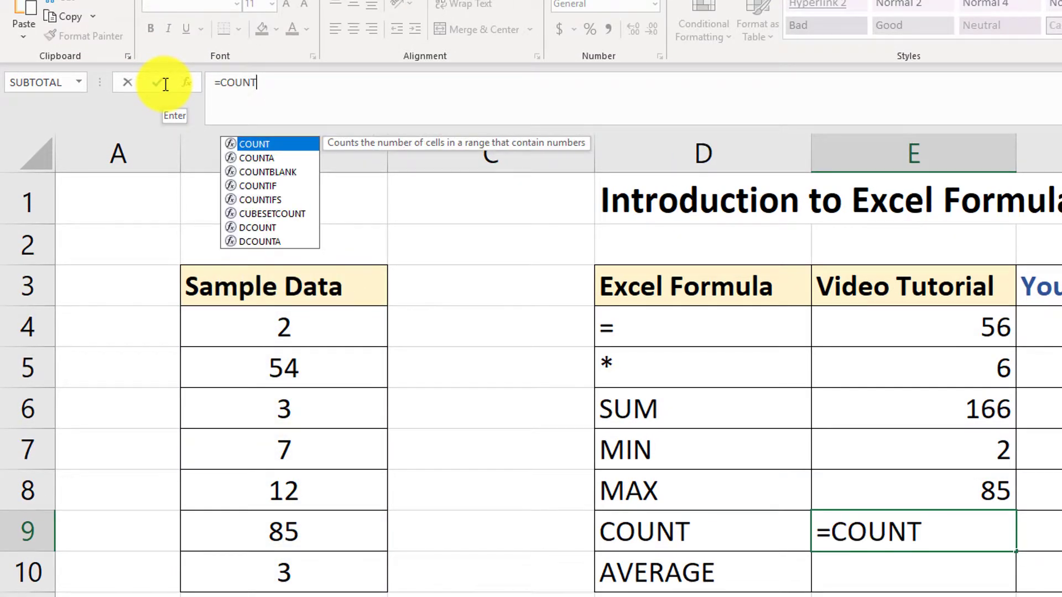
pyautogui.write('(')
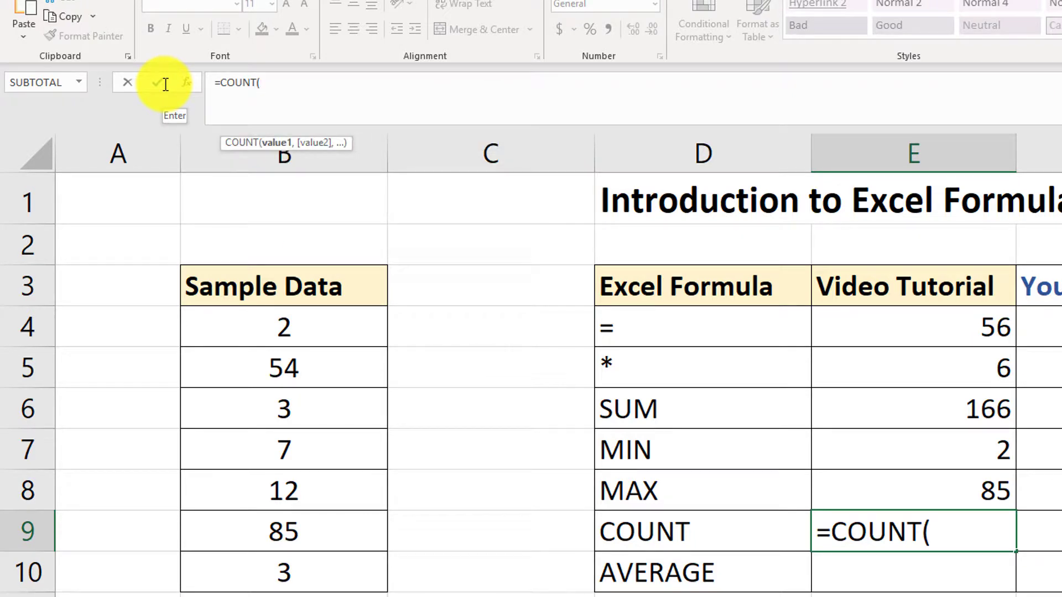
pyautogui.moveTo(287, 408); pyautogui.dragTo(301, 582)
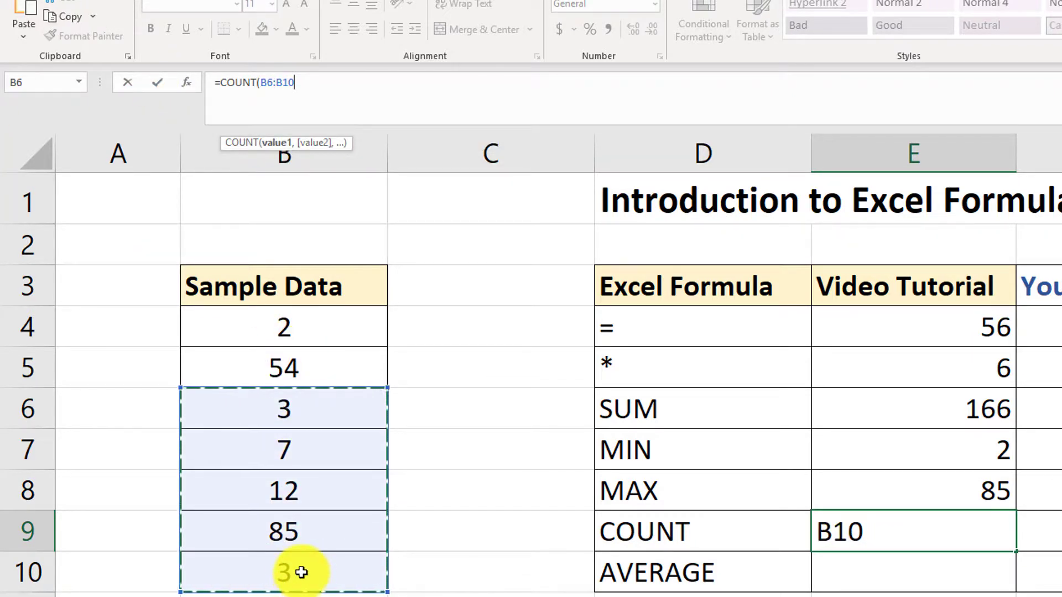
pyautogui.write(')')
pyautogui.press('Return')
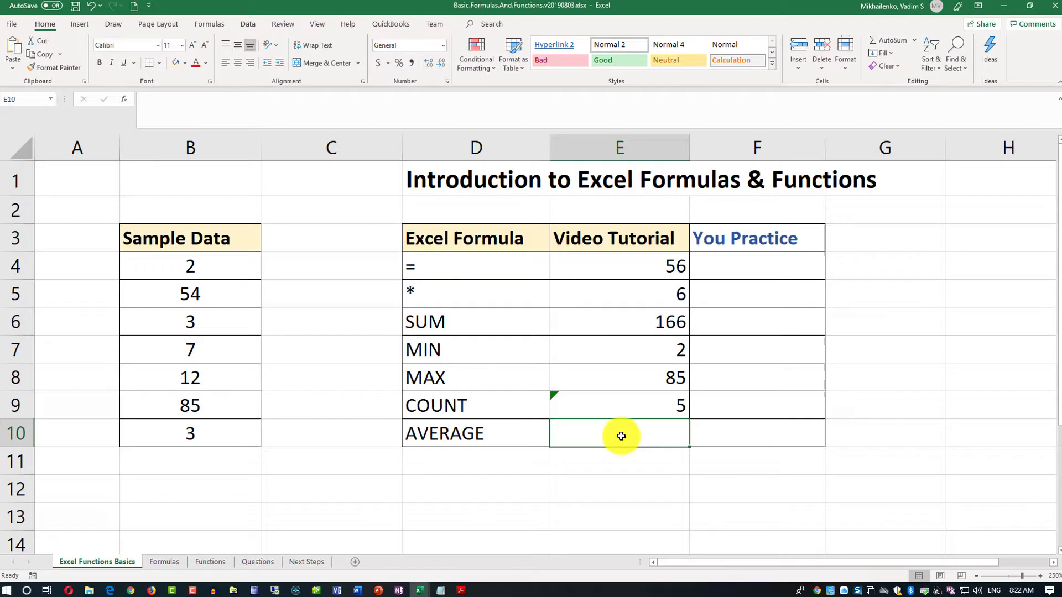
# Step: Enter =AVERAGE(B4:B10) in E10, giving 23.71428571
pyautogui.doubleClick(621, 434)
pyautogui.write('=AVER')
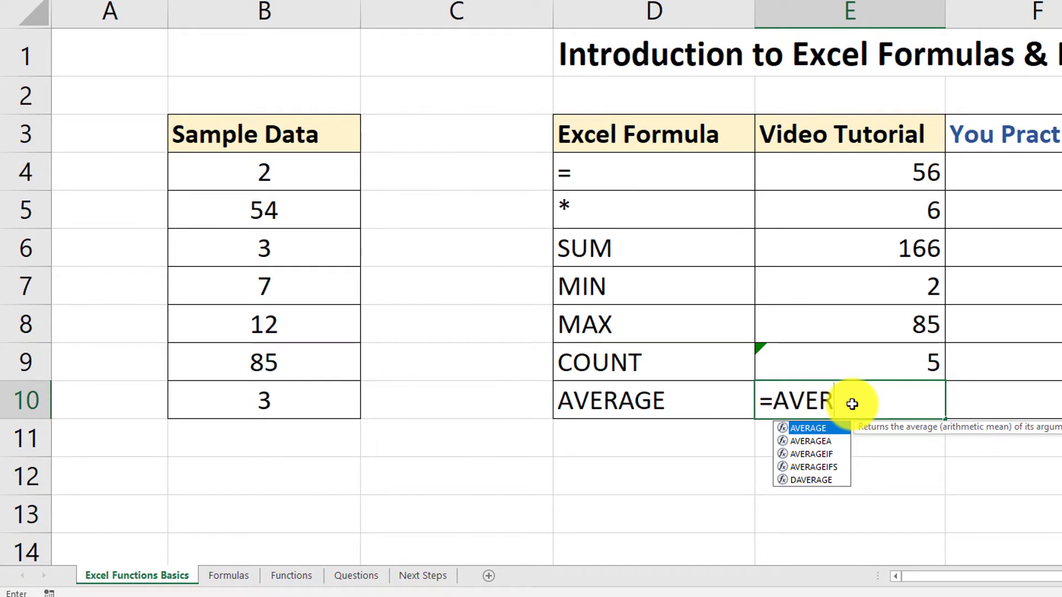
pyautogui.write('AGE')
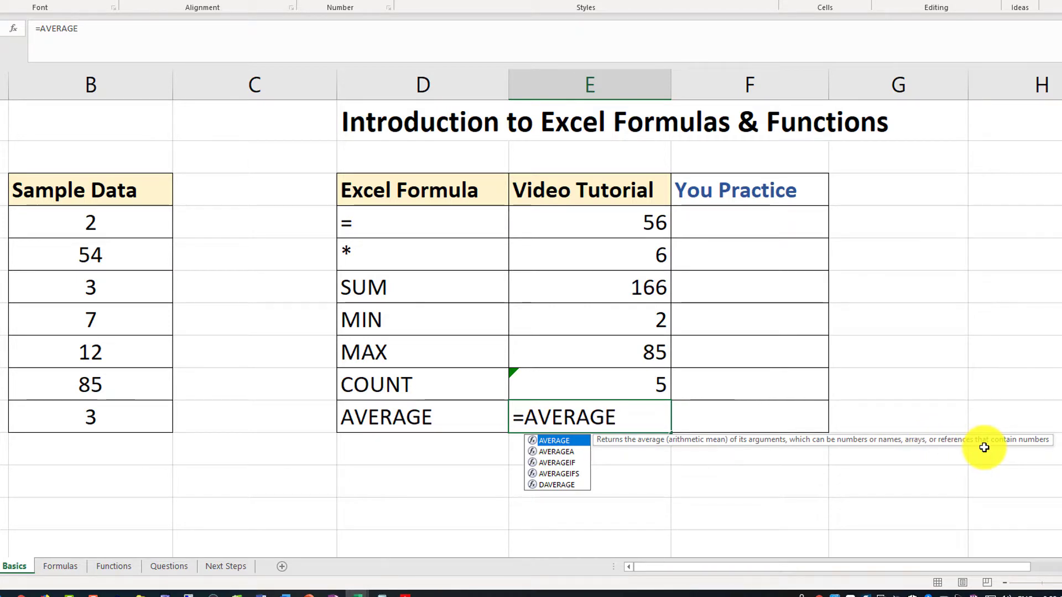
pyautogui.write('(')
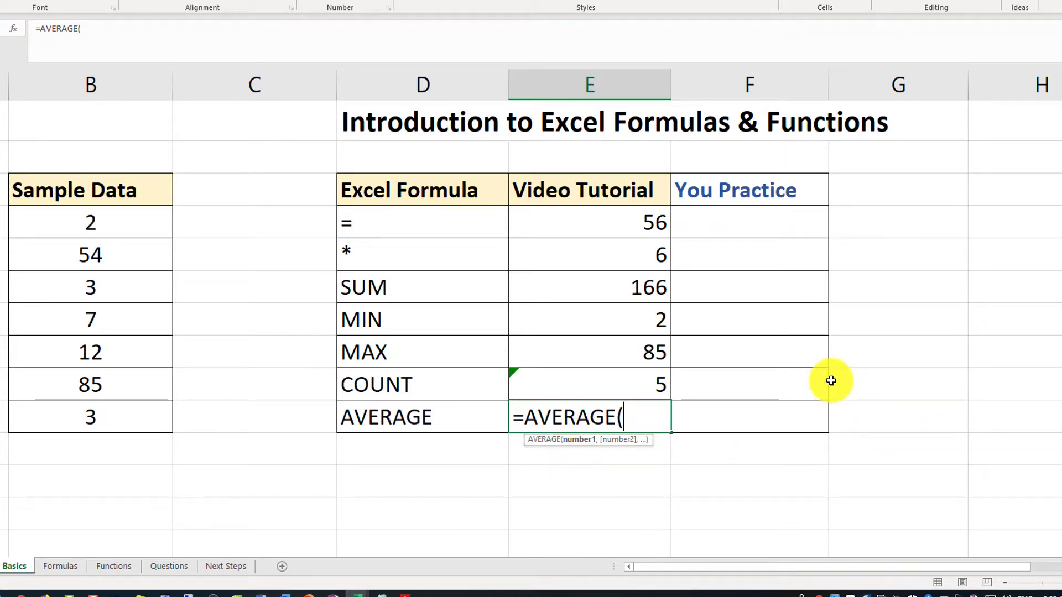
pyautogui.moveTo(105, 228); pyautogui.dragTo(122, 422)
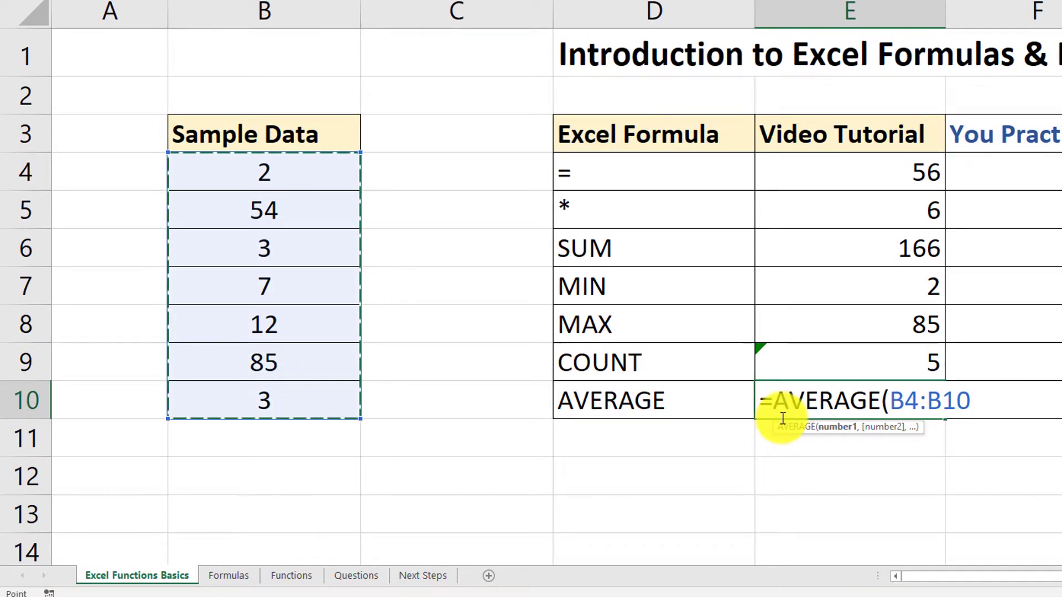
pyautogui.write(')')
pyautogui.press('Return')
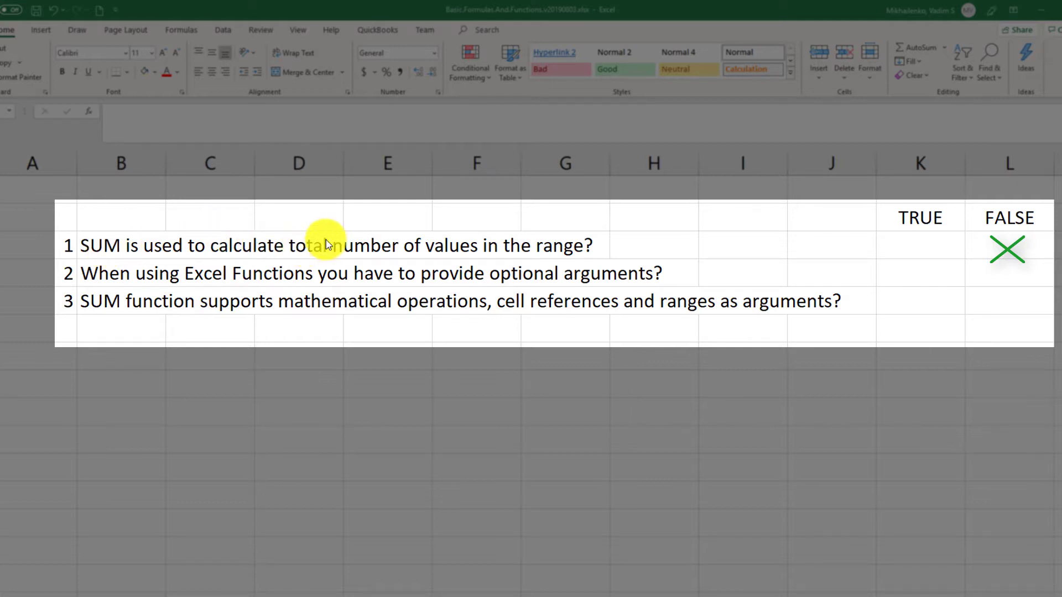
# Step: Fill question 1's FALSE cell L3 light green
pyautogui.click(1013, 247)
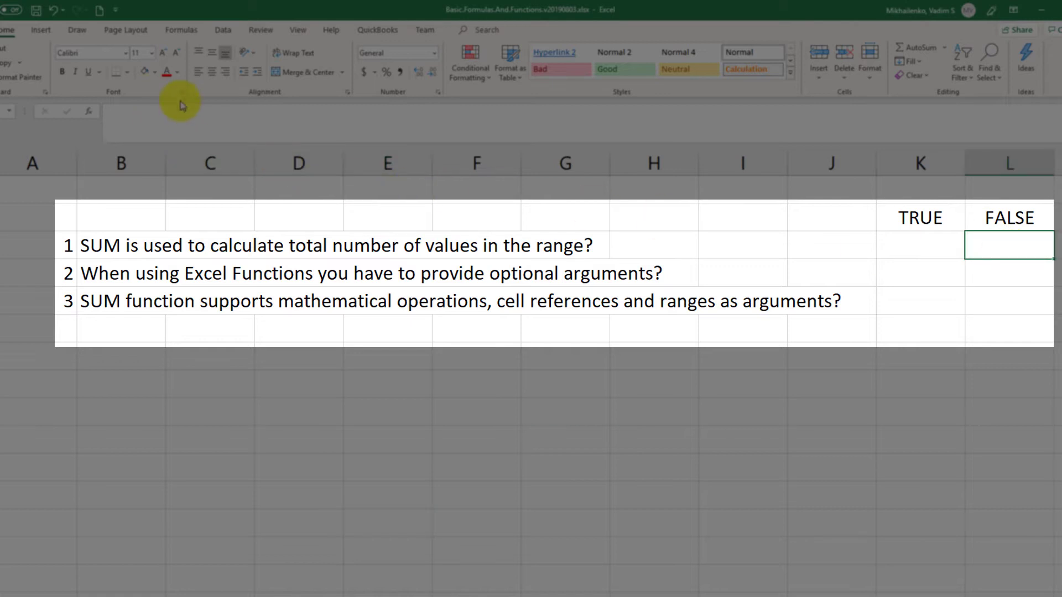
pyautogui.click(155, 72)
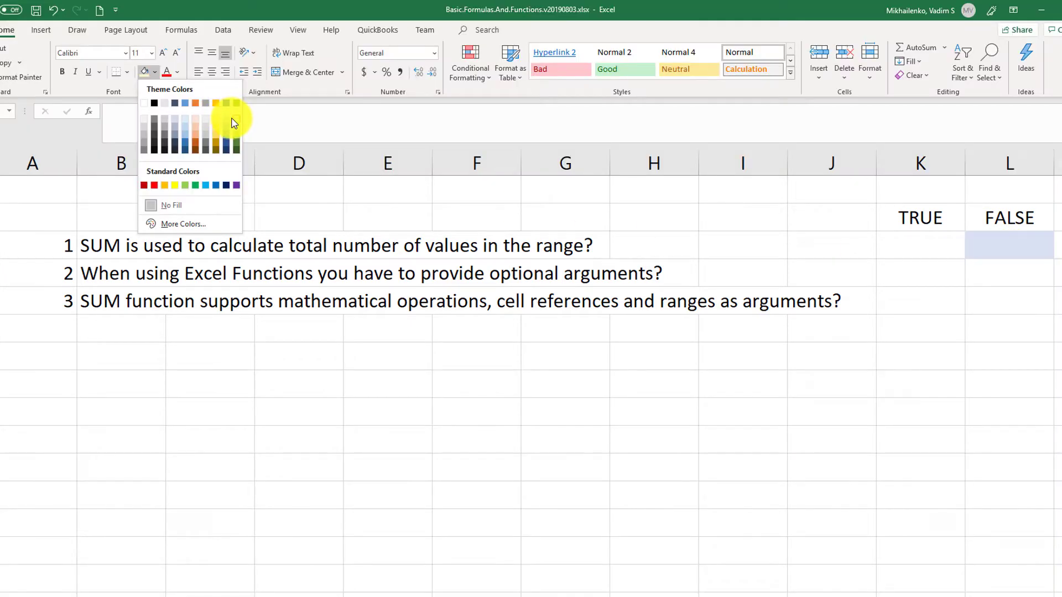
pyautogui.click(237, 122)
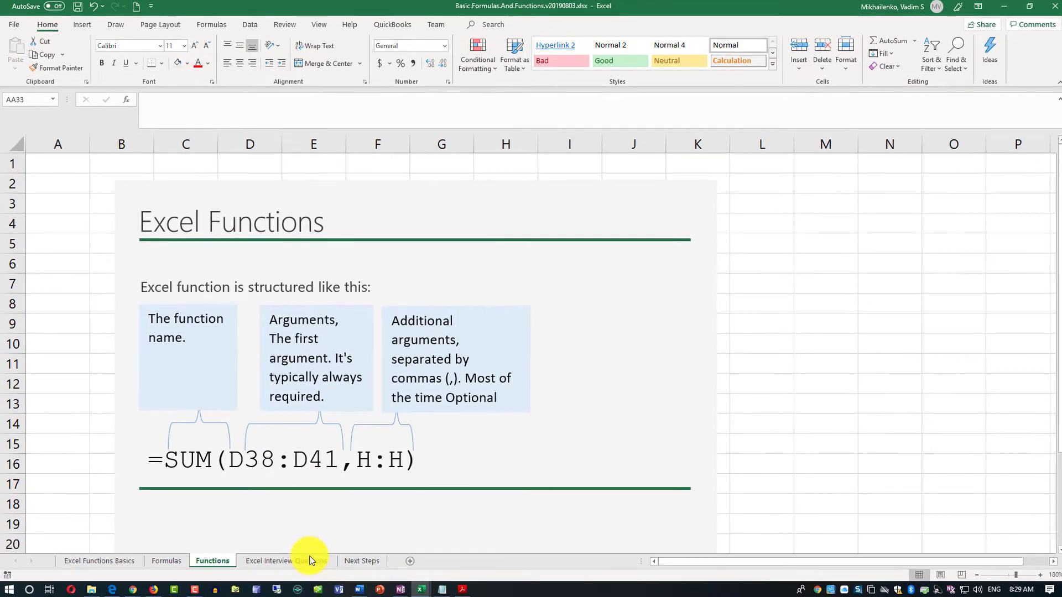
# Step: On the Excel Interview Questions sheet, give question 2's FALSE cell L4 the same light green fill
pyautogui.click(327, 570)
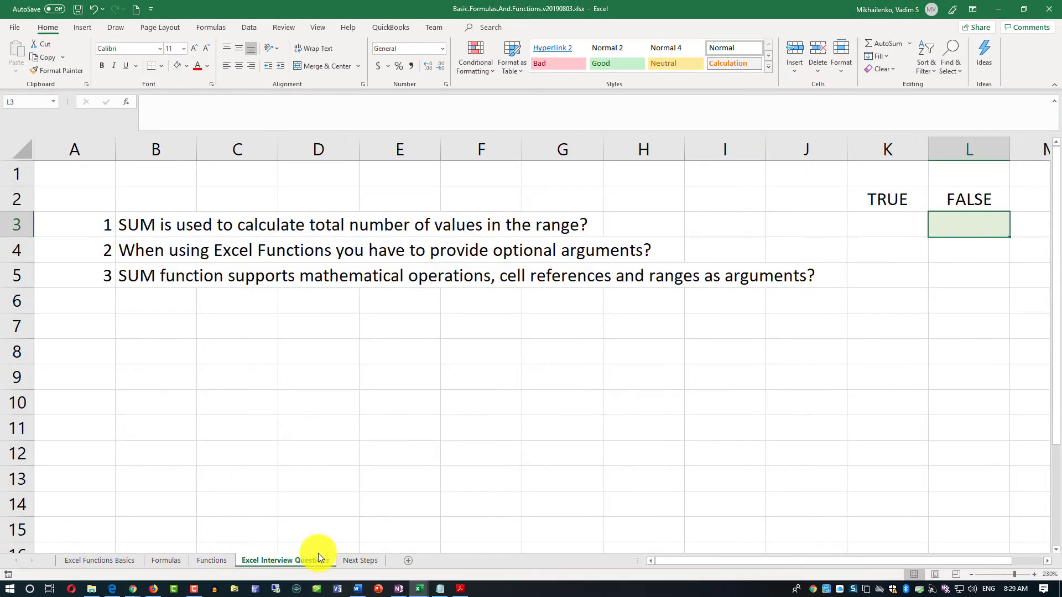
pyautogui.click(1031, 237)
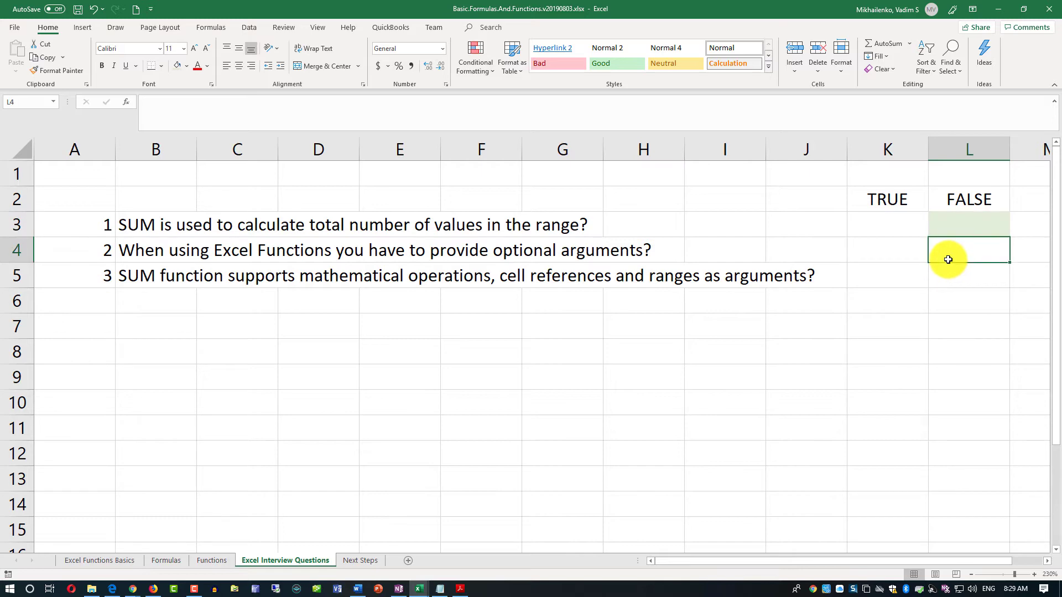
pyautogui.click(177, 66)
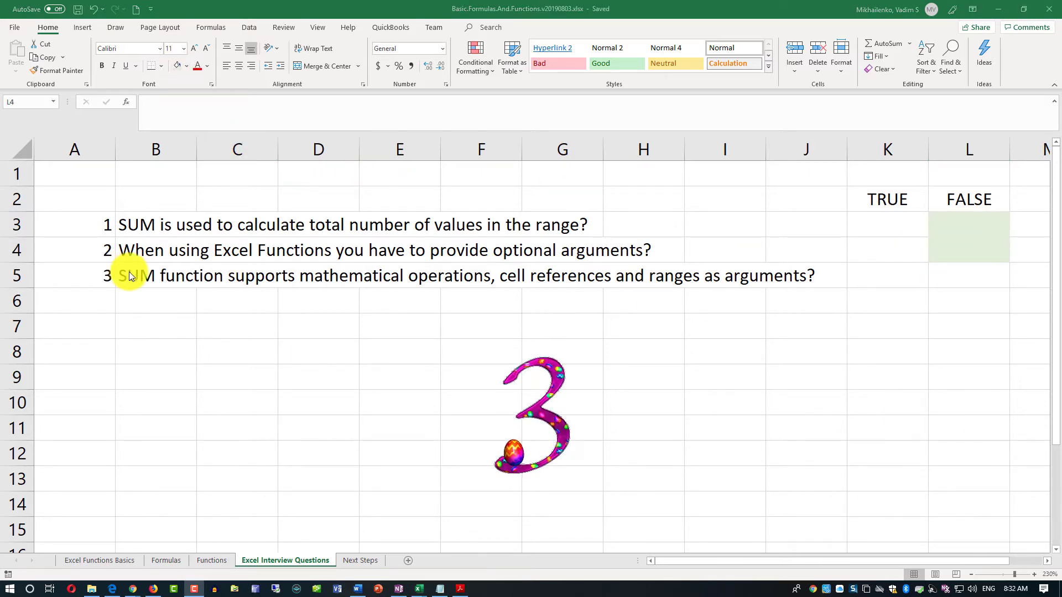